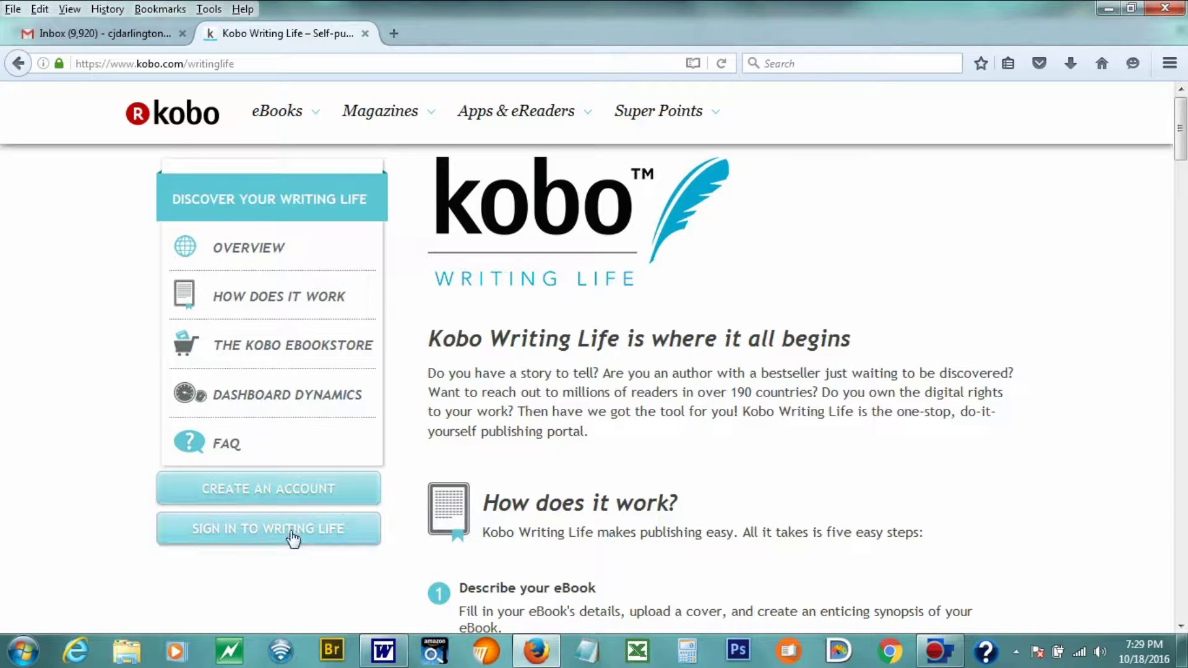
- Sign in to Kobo Writing Life with the saved account and open the eBooks library
click(270, 534)
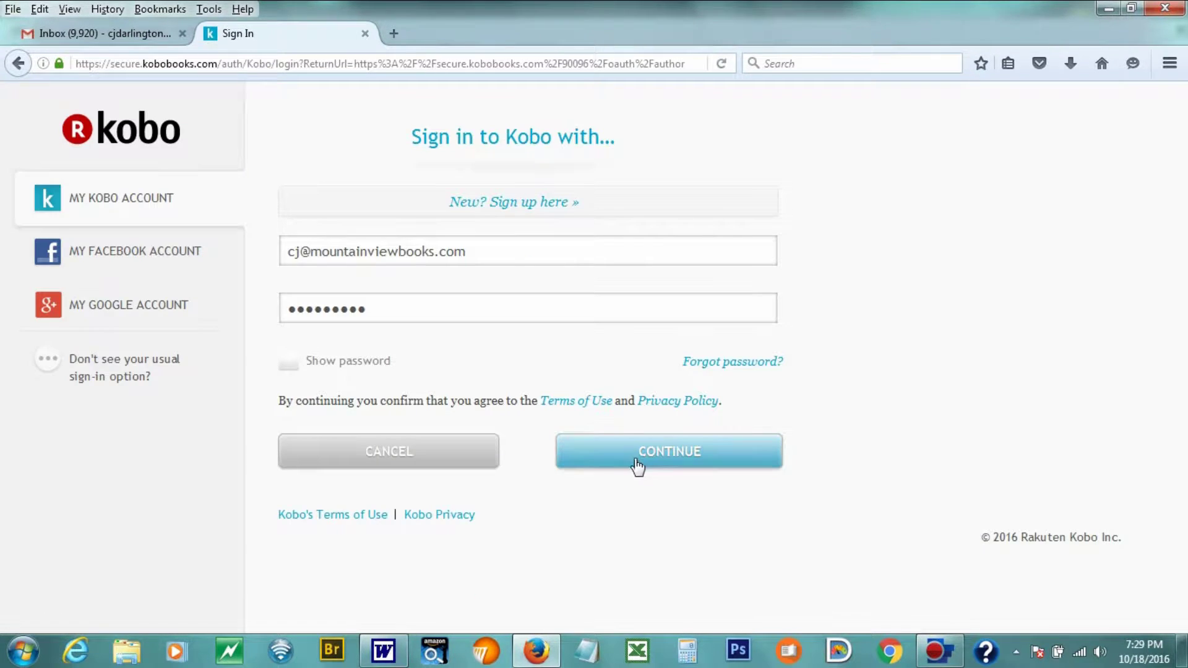
click(644, 463)
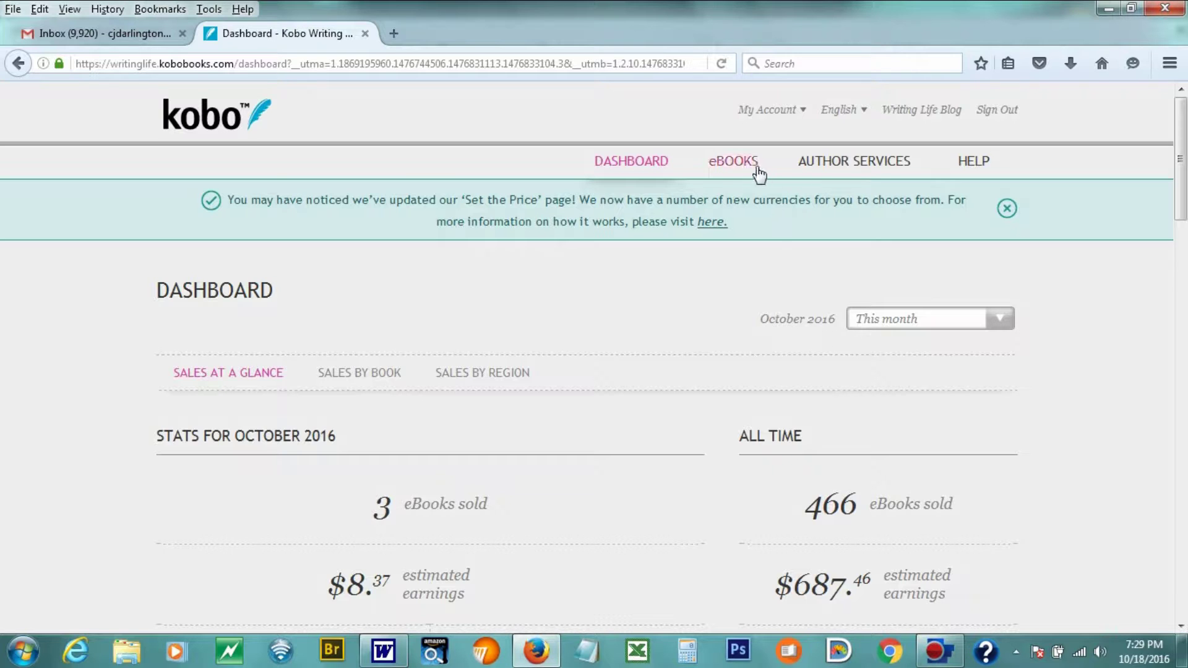
click(730, 167)
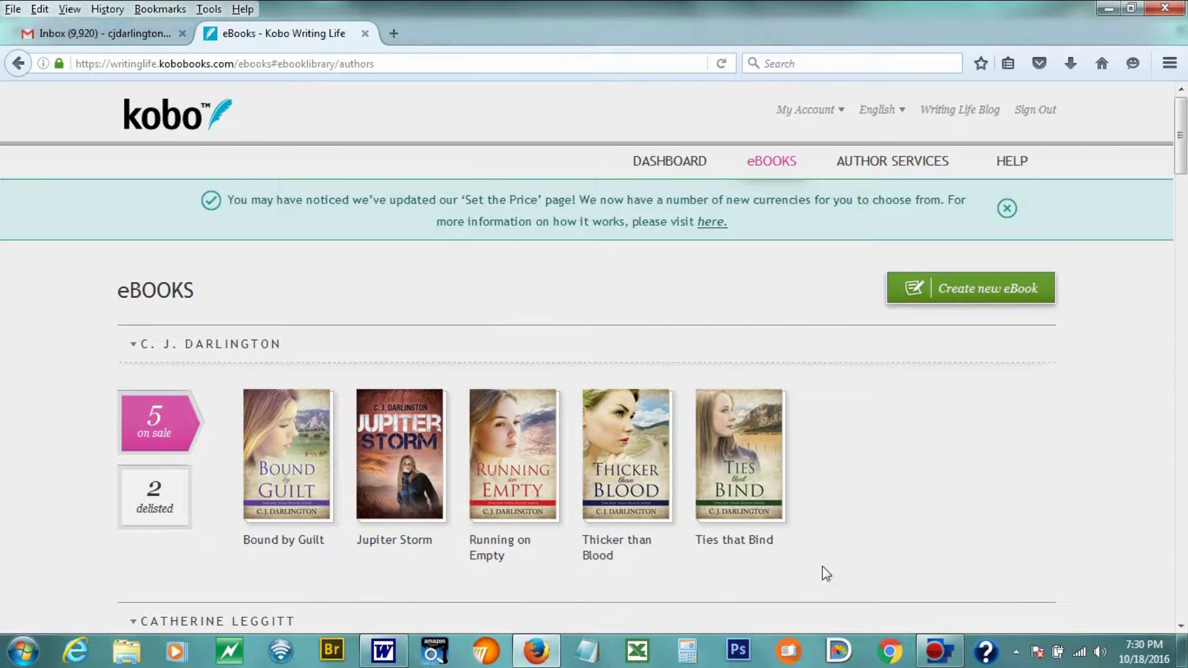
- Start a new eBook titled 'What I Wish I Knew When I Bought My First Horse'
click(997, 291)
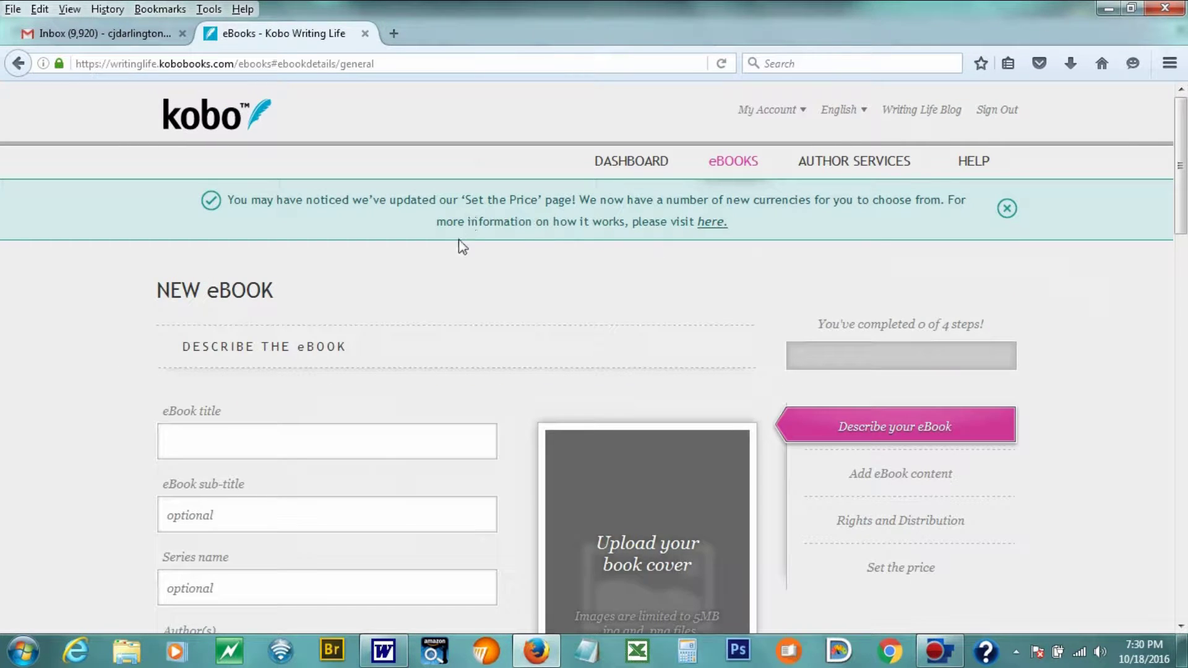
scroll(456, 251, down, 3)
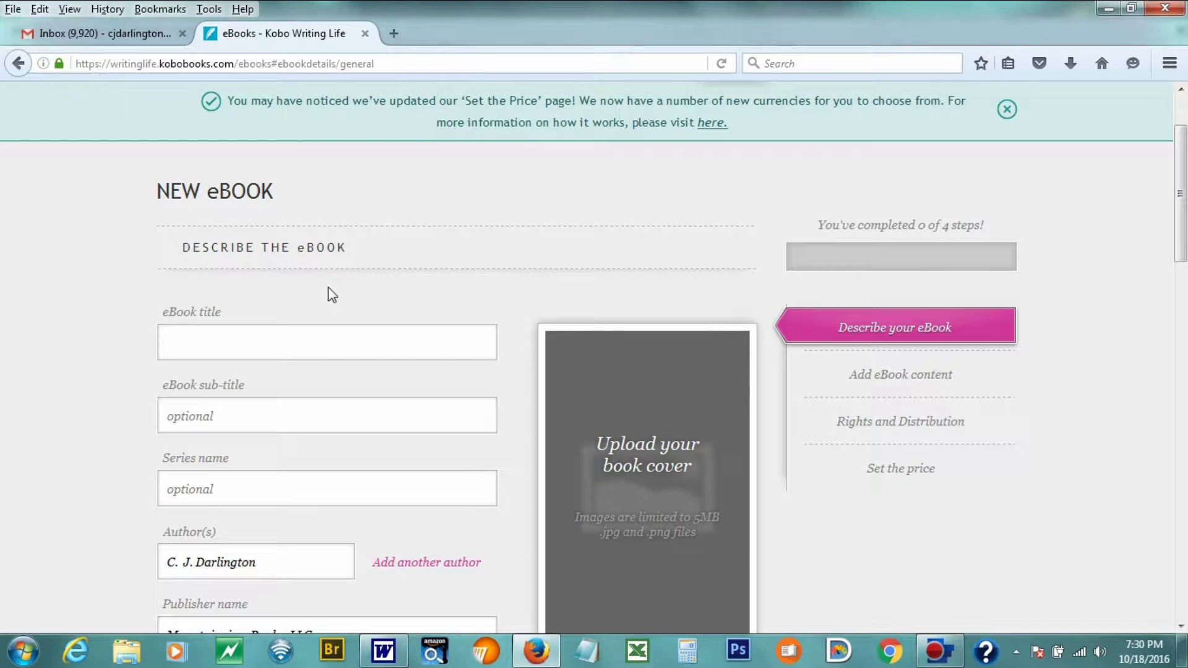
click(296, 341)
text(What I Wish I Knew When I)
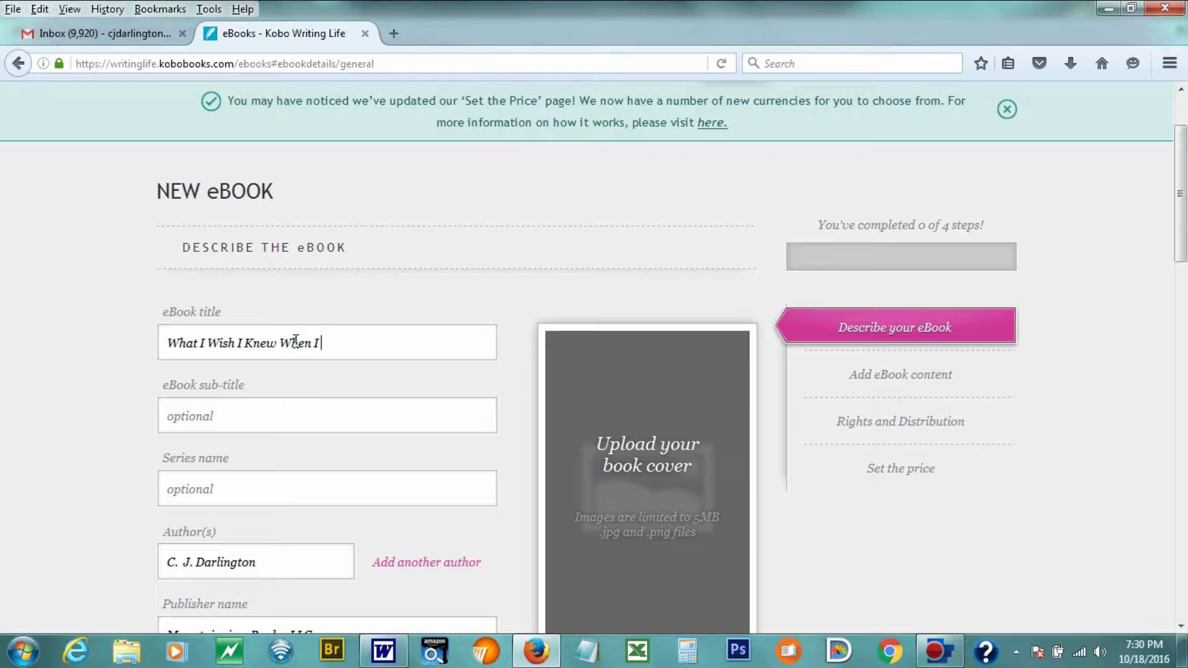
text( Bought My First H)
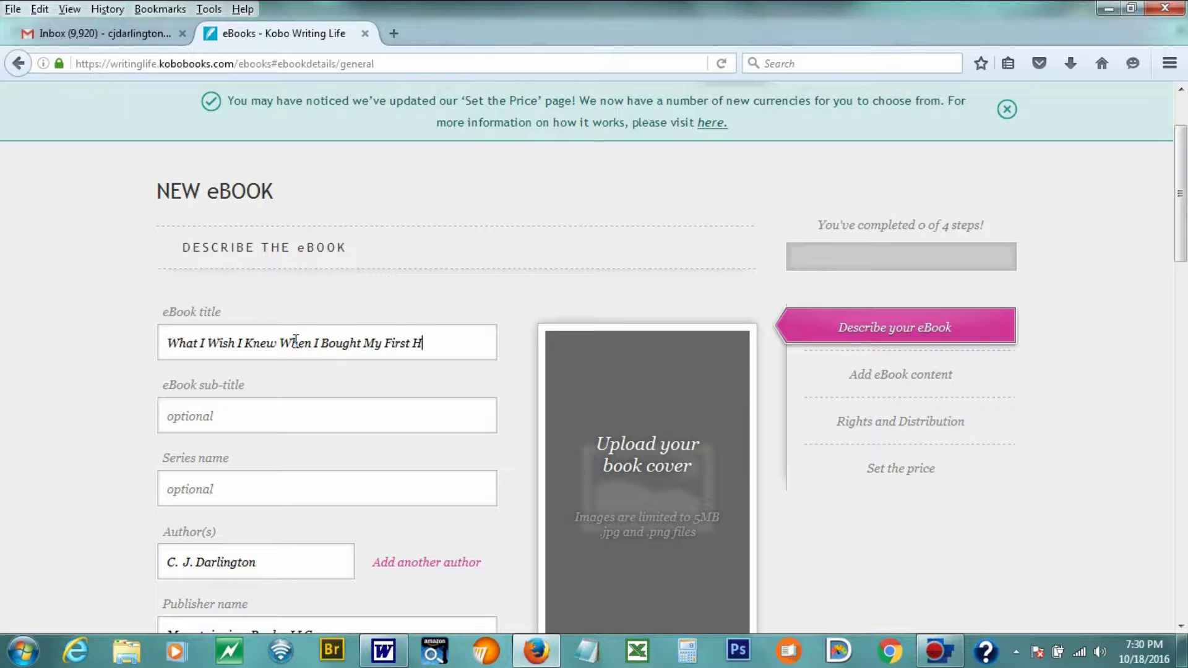
text(orse)
scroll(287, 336, down, 1)
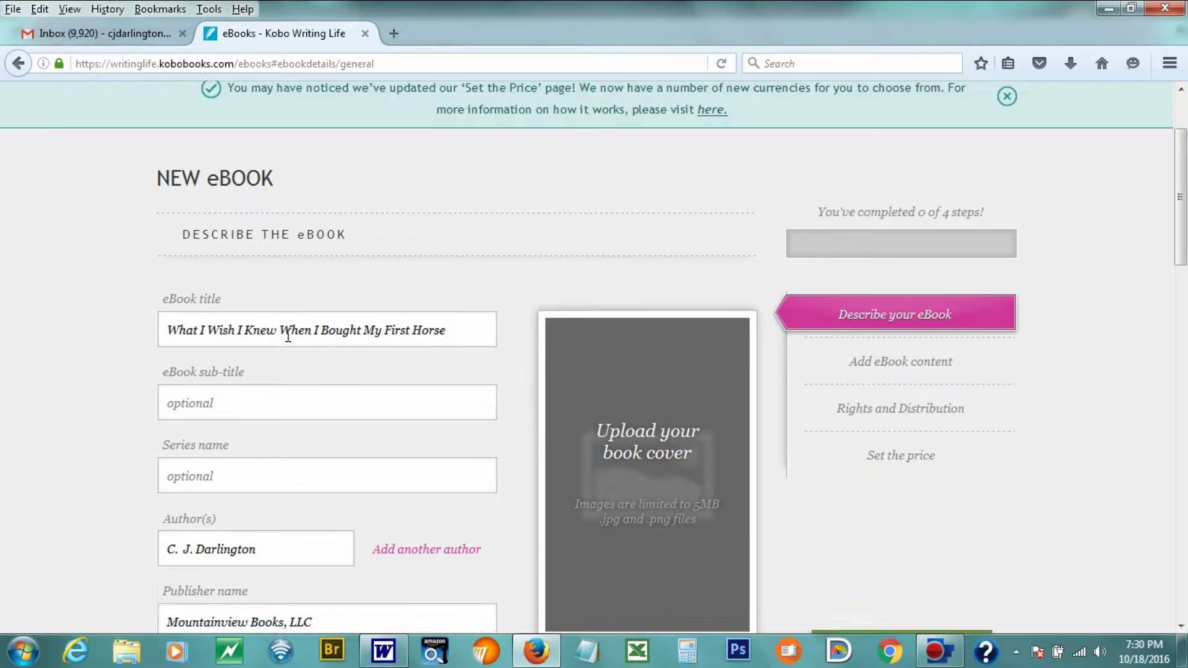
scroll(288, 336, down, 1)
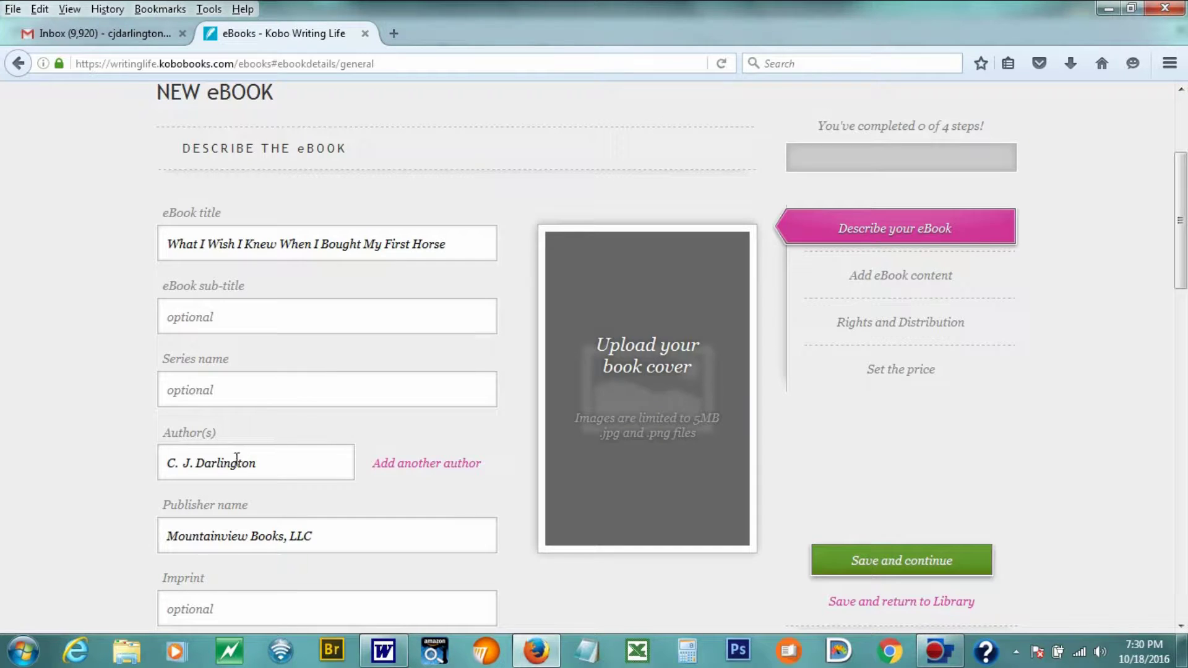
scroll(179, 461, down, 2)
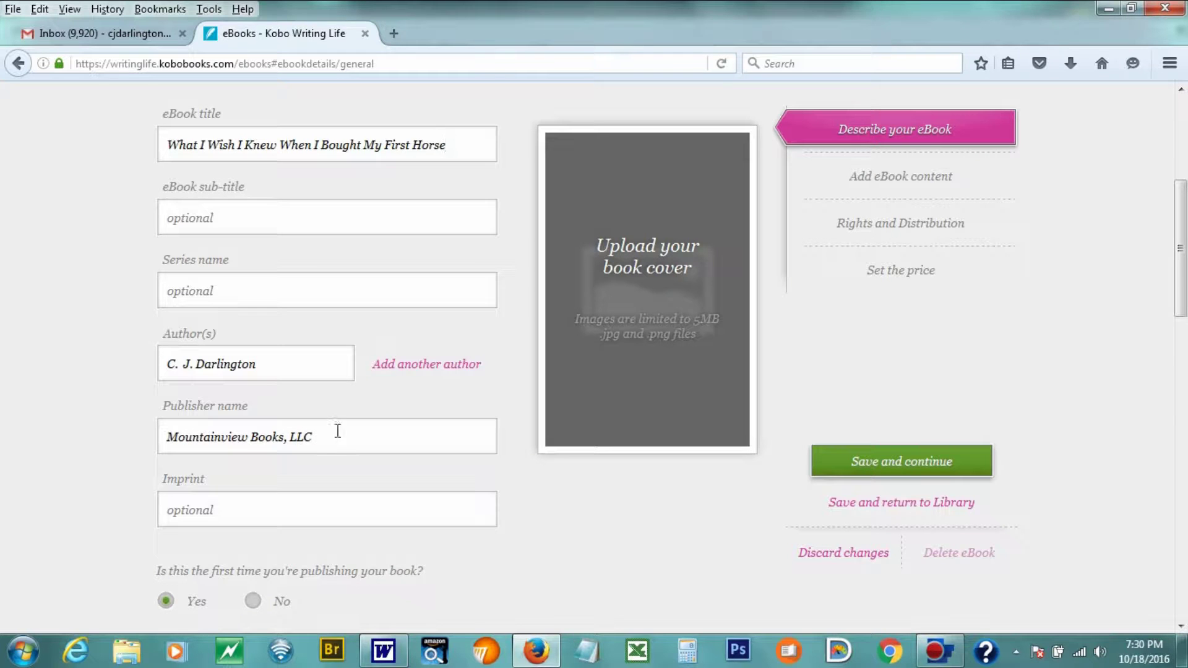
scroll(336, 436, down, 2)
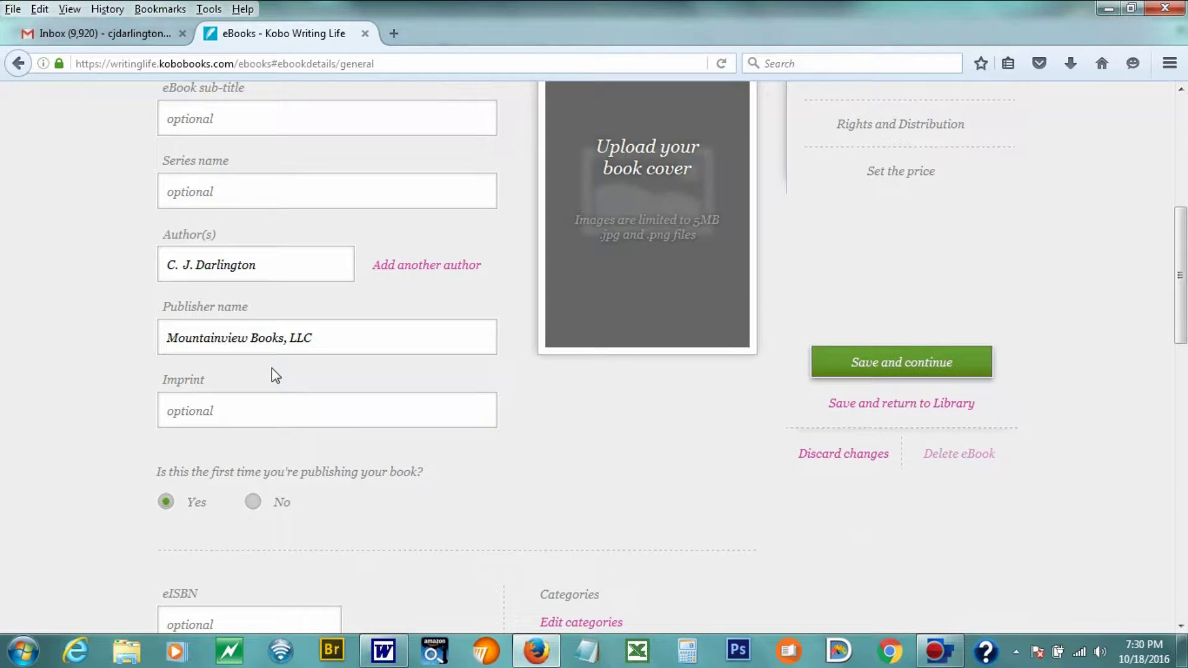
click(337, 340)
scroll(619, 500, down, 3)
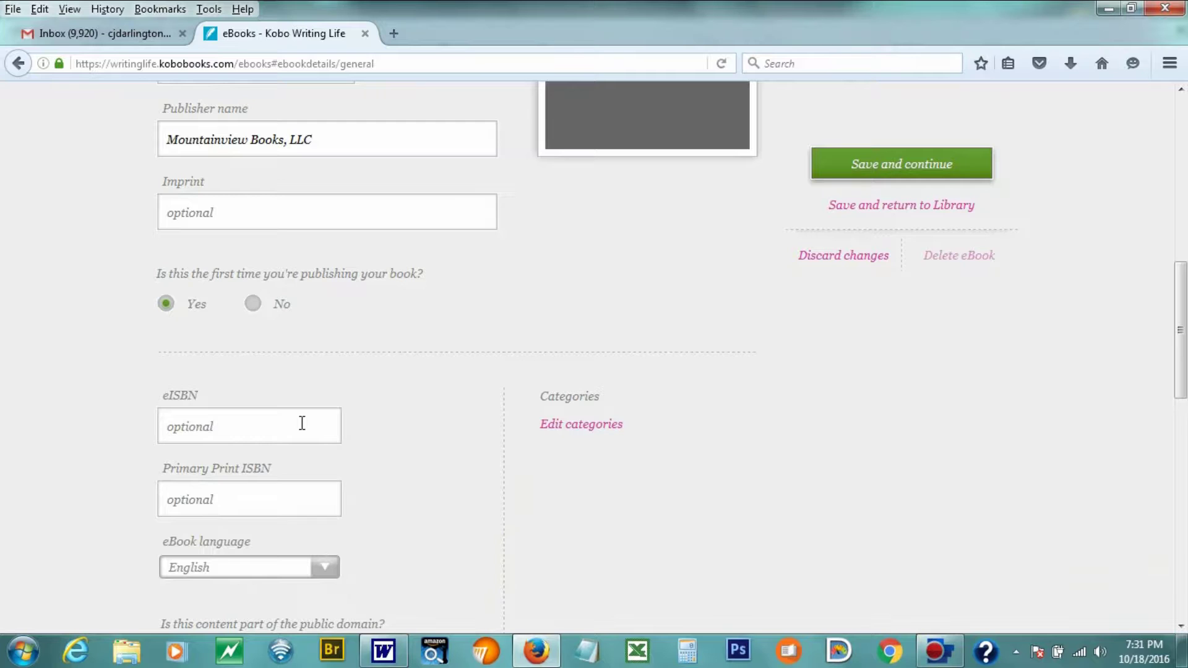
click(302, 423)
click(302, 424)
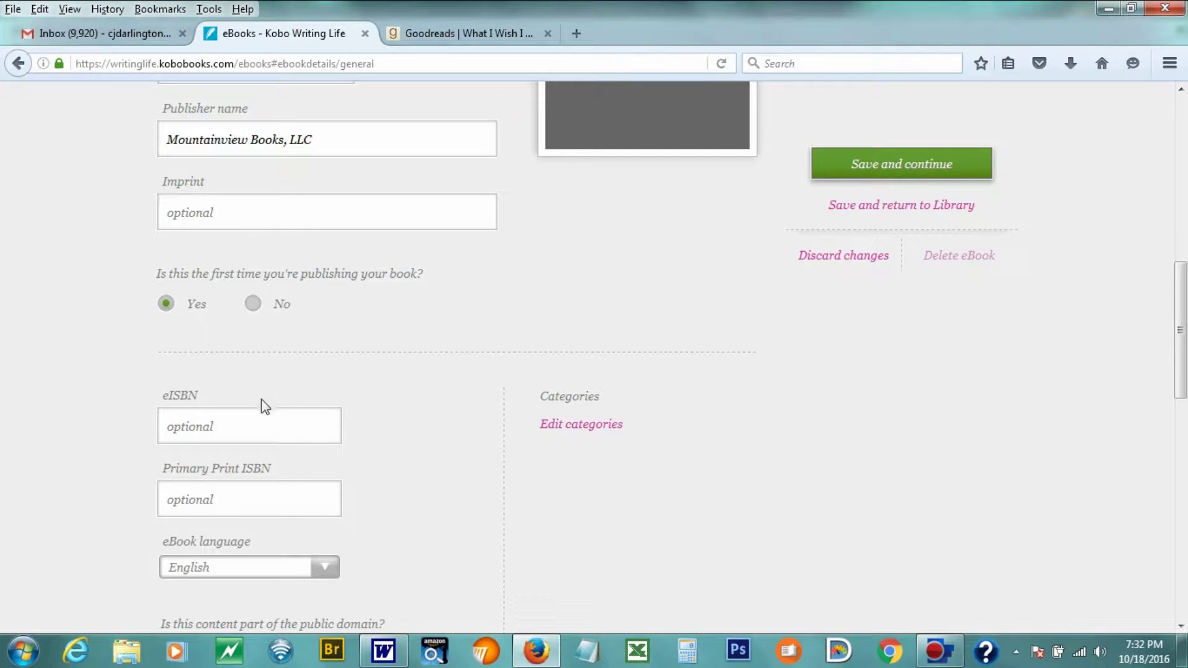
key(ctrl+v)
scroll(317, 400, down, 3)
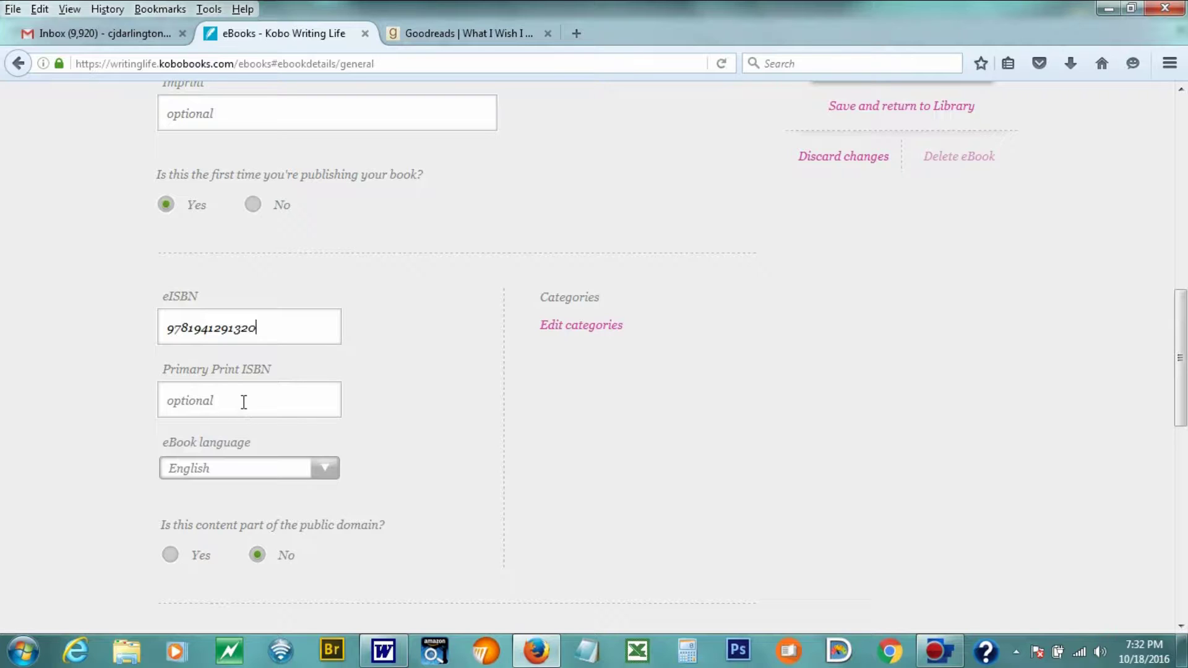
scroll(248, 402, down, 3)
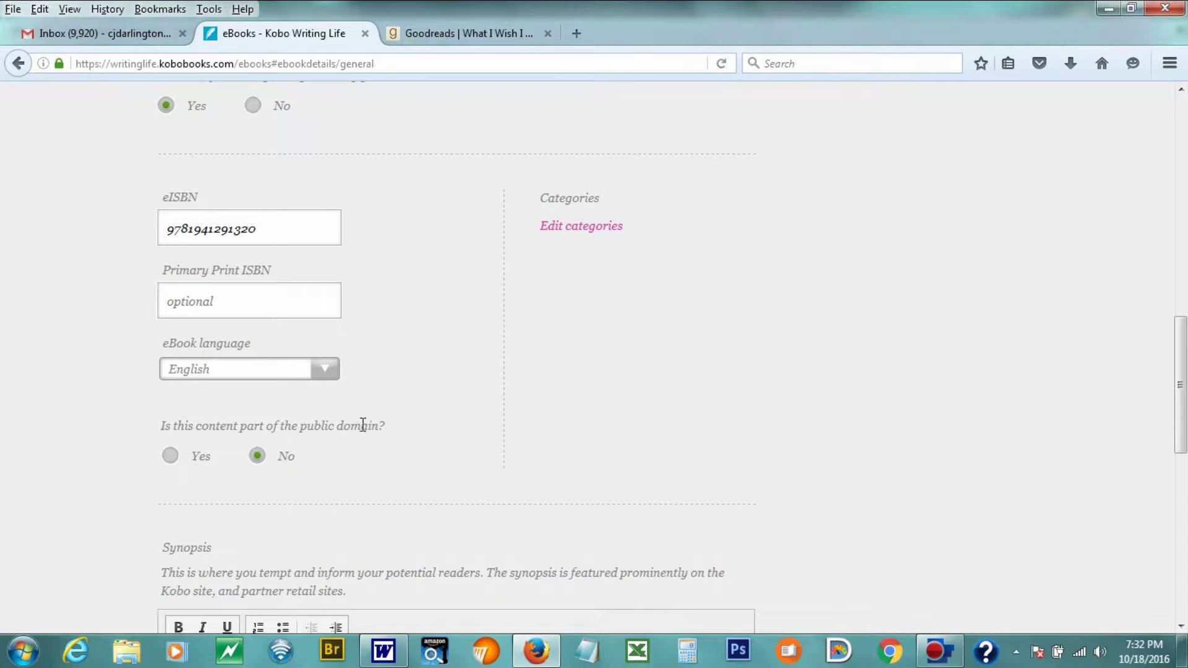
scroll(387, 459, down, 9)
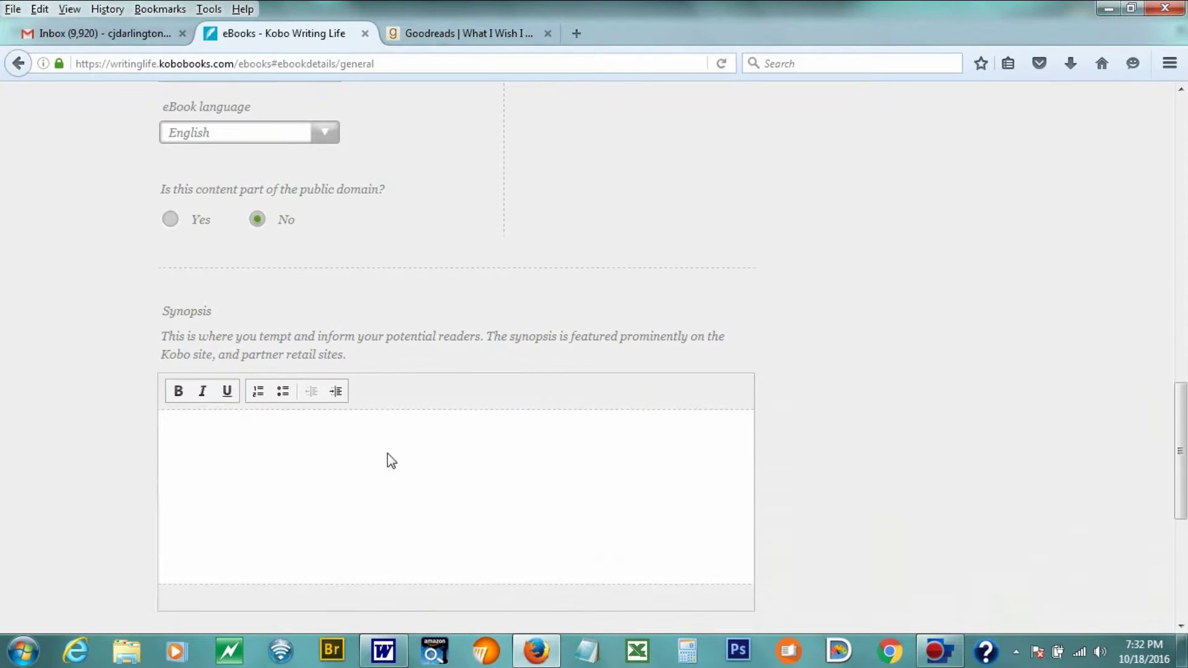
- Copy the full synopsis from the Word document into the Synopsis editor
click(288, 386)
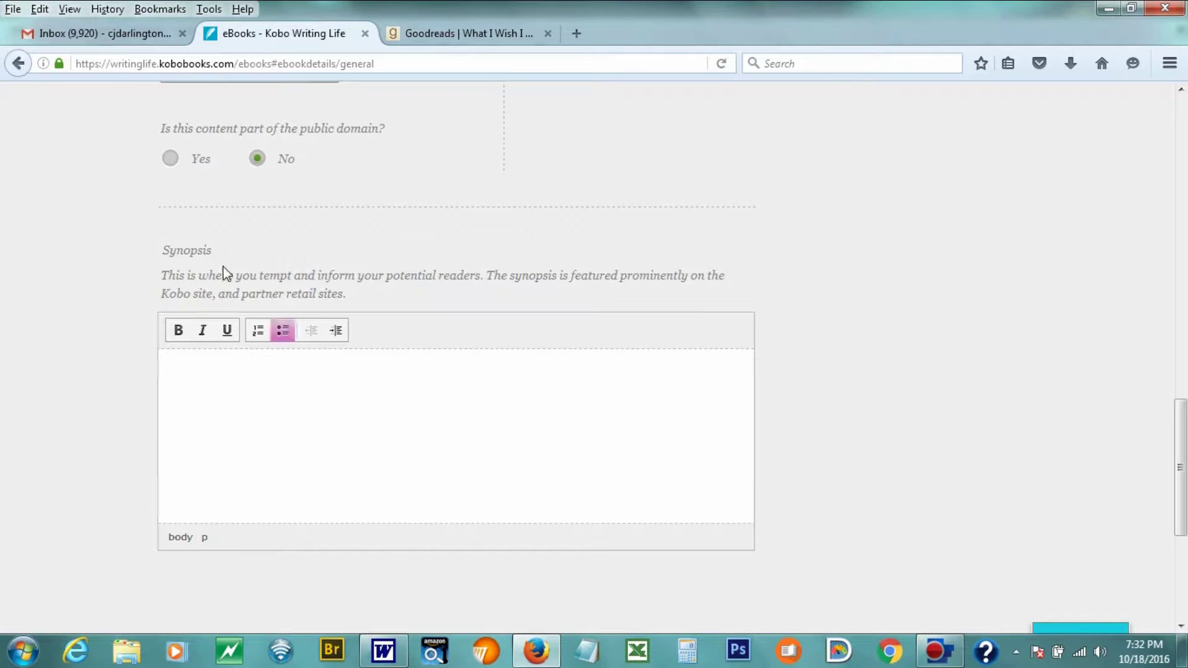
click(383, 650)
key(ctrl+a)
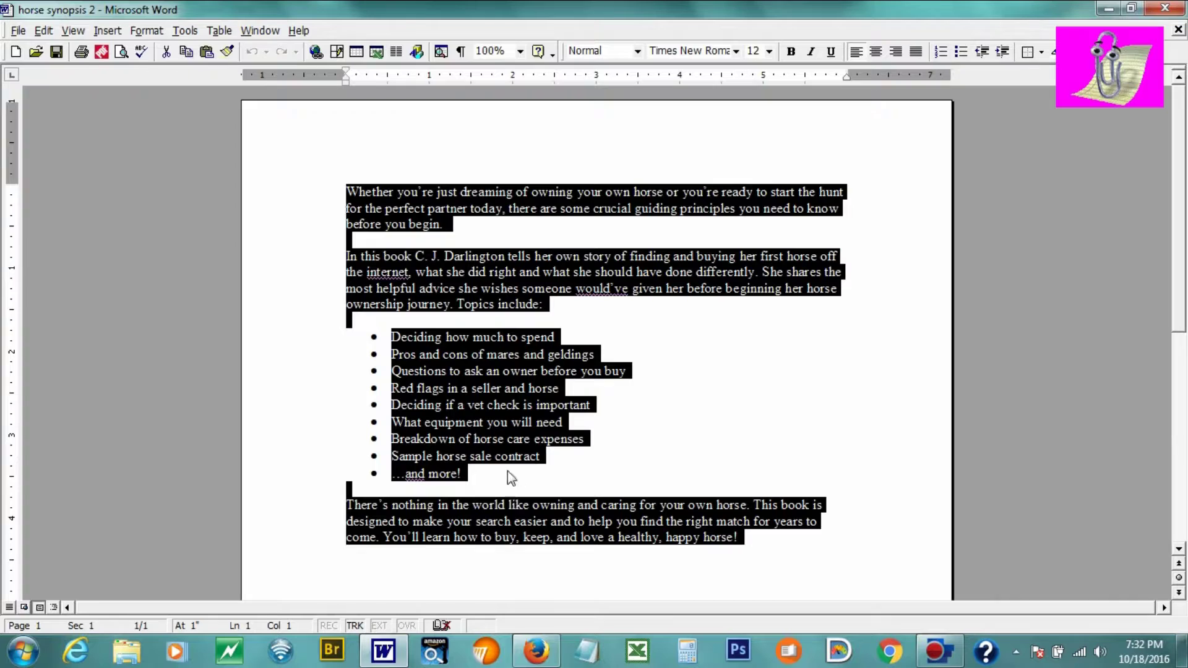
click(536, 651)
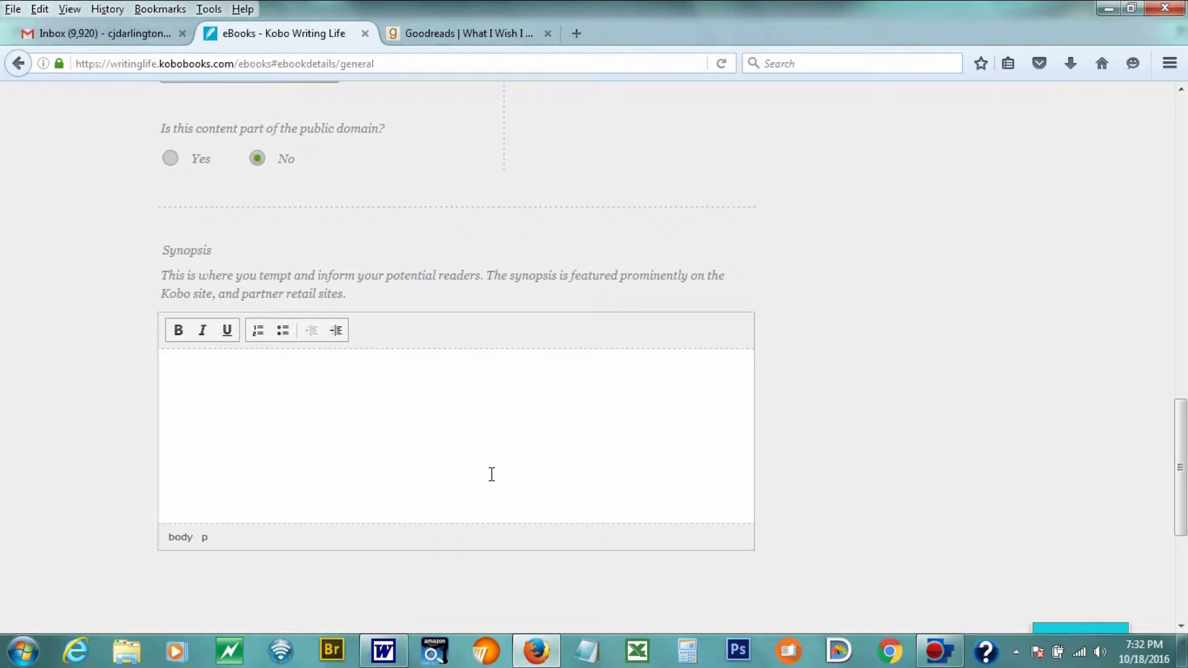
click(418, 432)
key(ctrl+v)
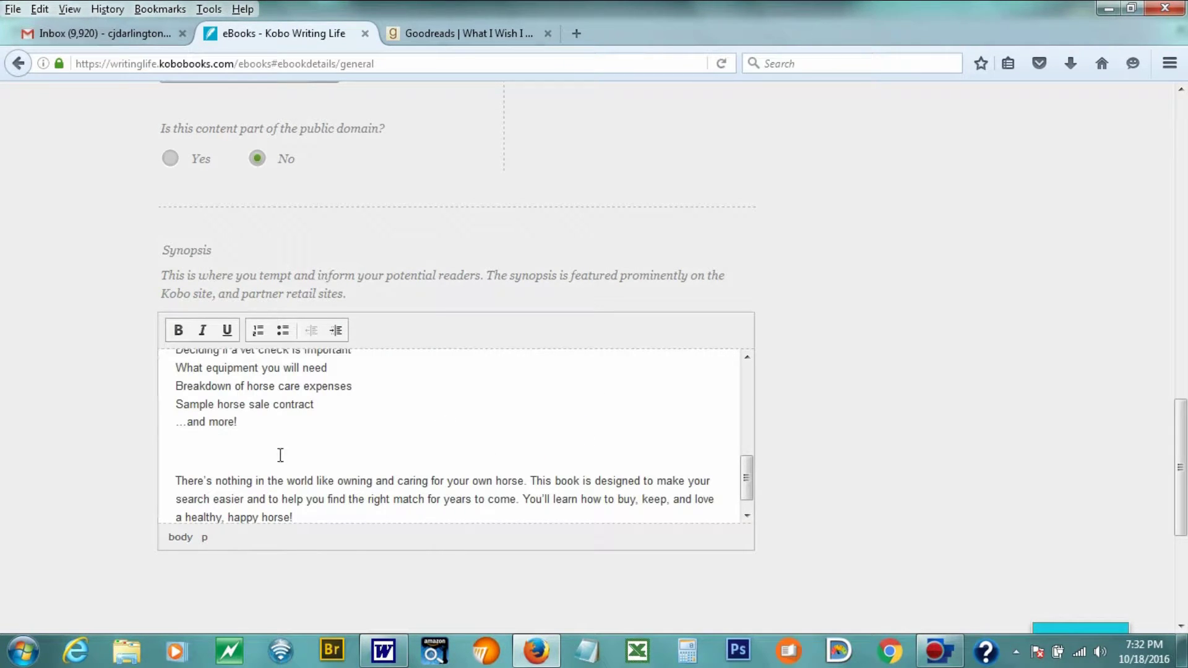
- Remove the three extra blank lines from the pasted synopsis
click(183, 457)
key(BackSpace)
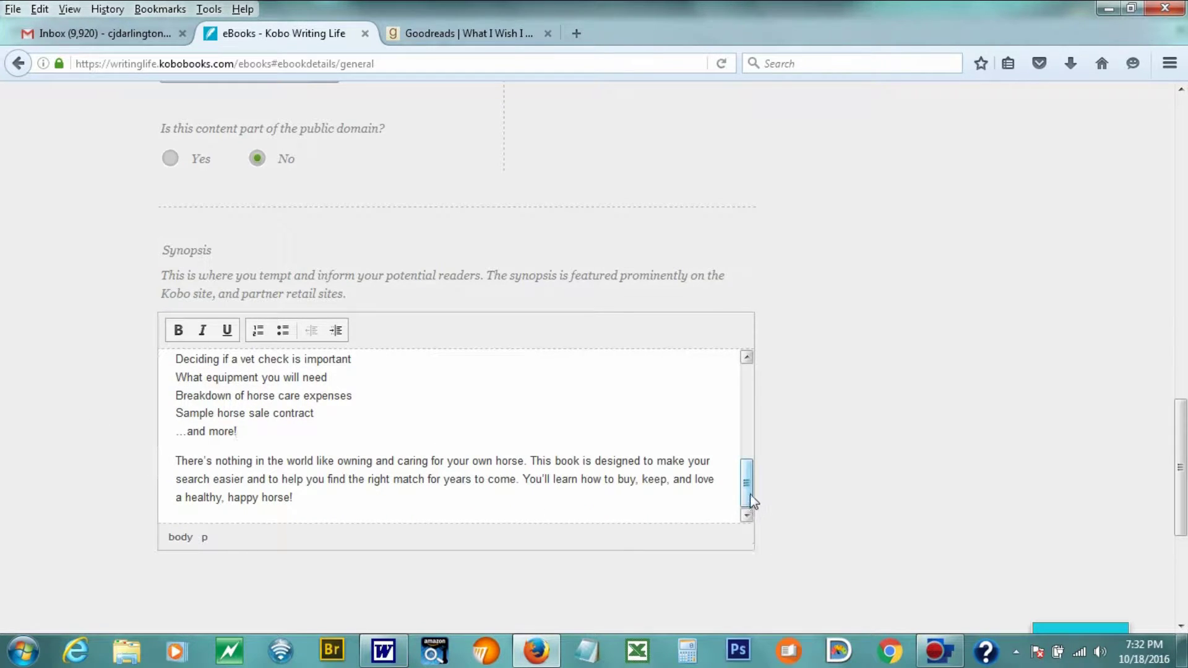
drag(750, 494, 756, 391)
click(183, 456)
key(BackSpace)
click(178, 432)
key(BackSpace)
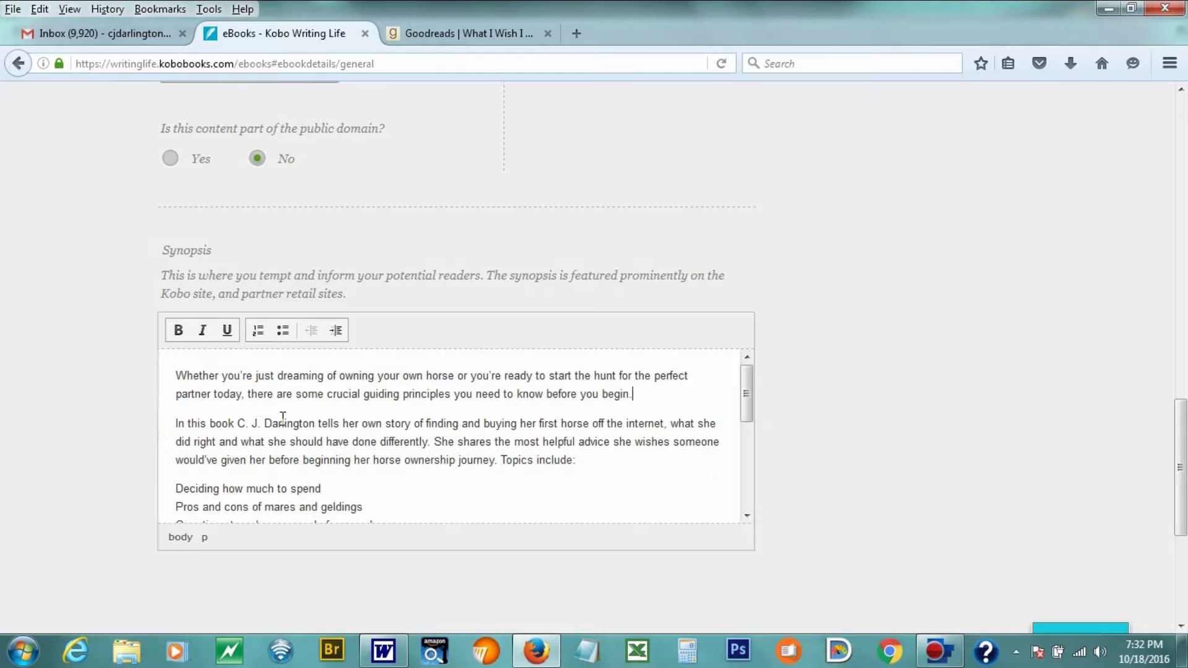
click(178, 331)
drag(238, 423, 316, 424)
click(179, 332)
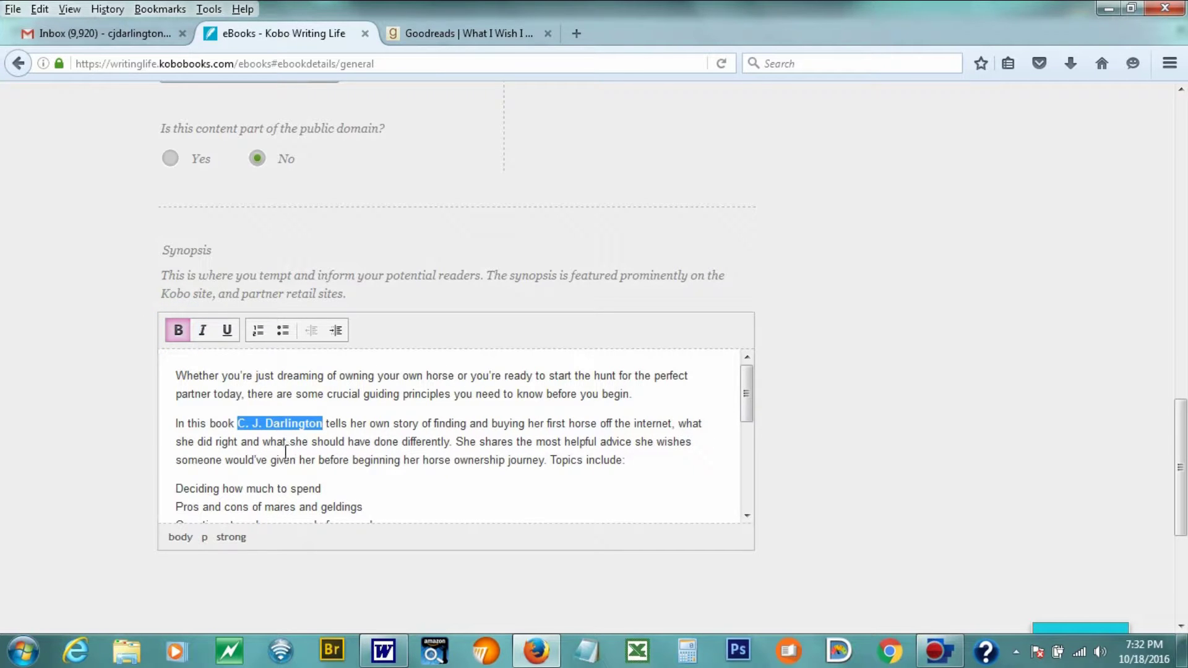
click(178, 330)
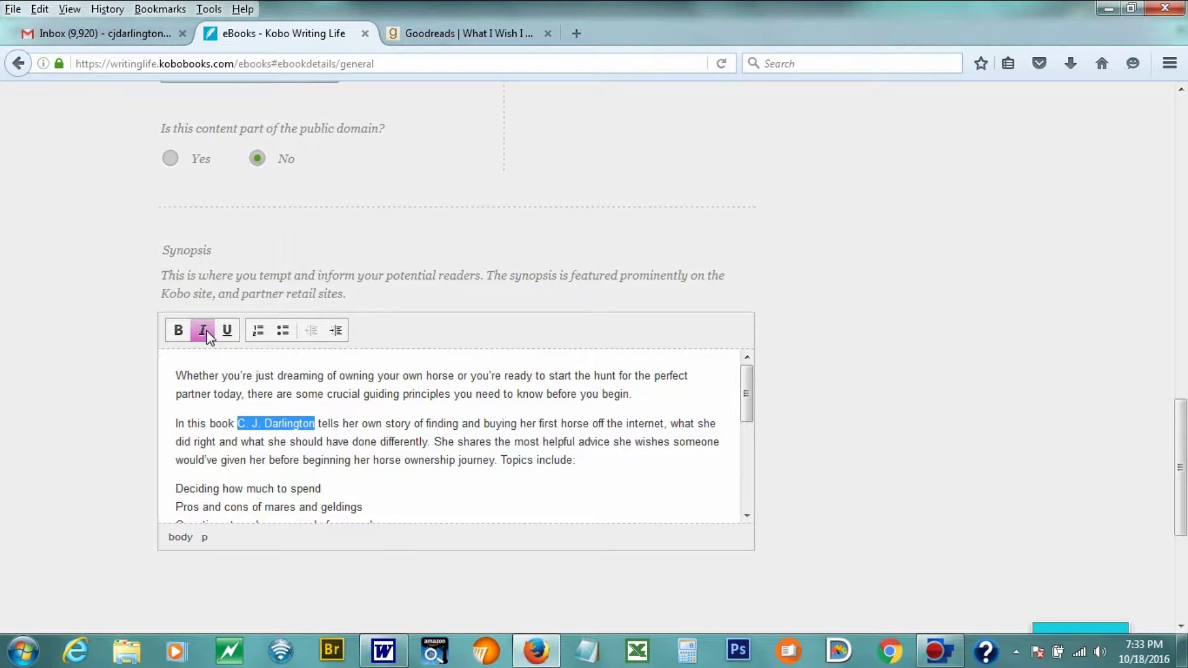
click(204, 332)
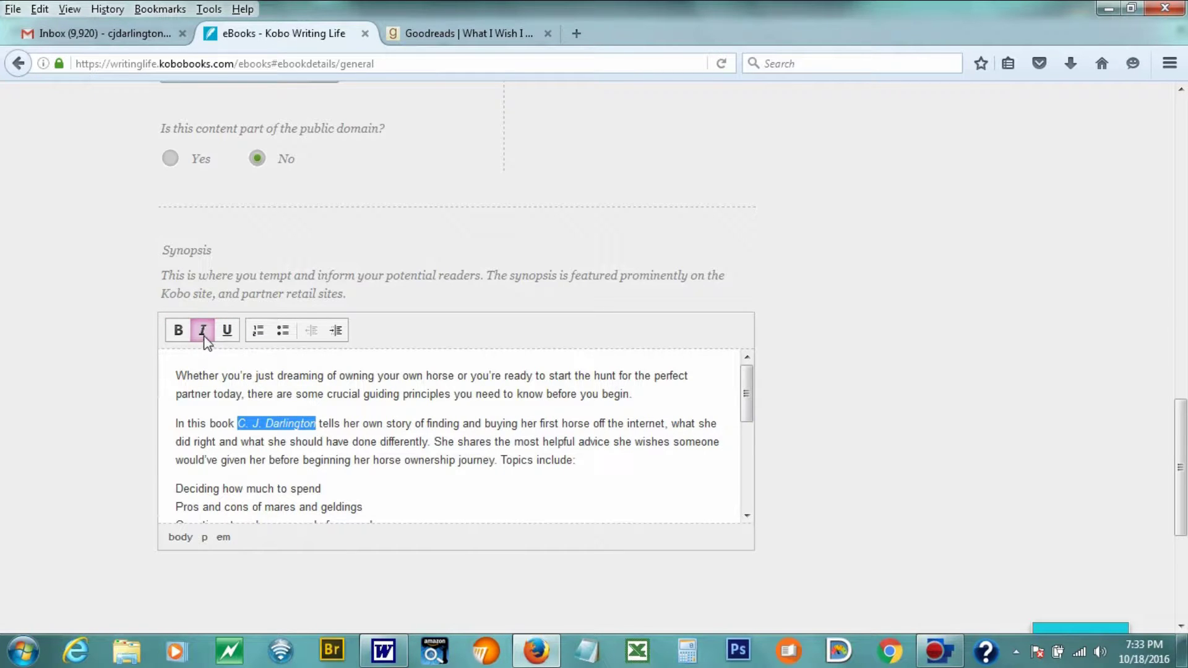
click(202, 332)
click(384, 442)
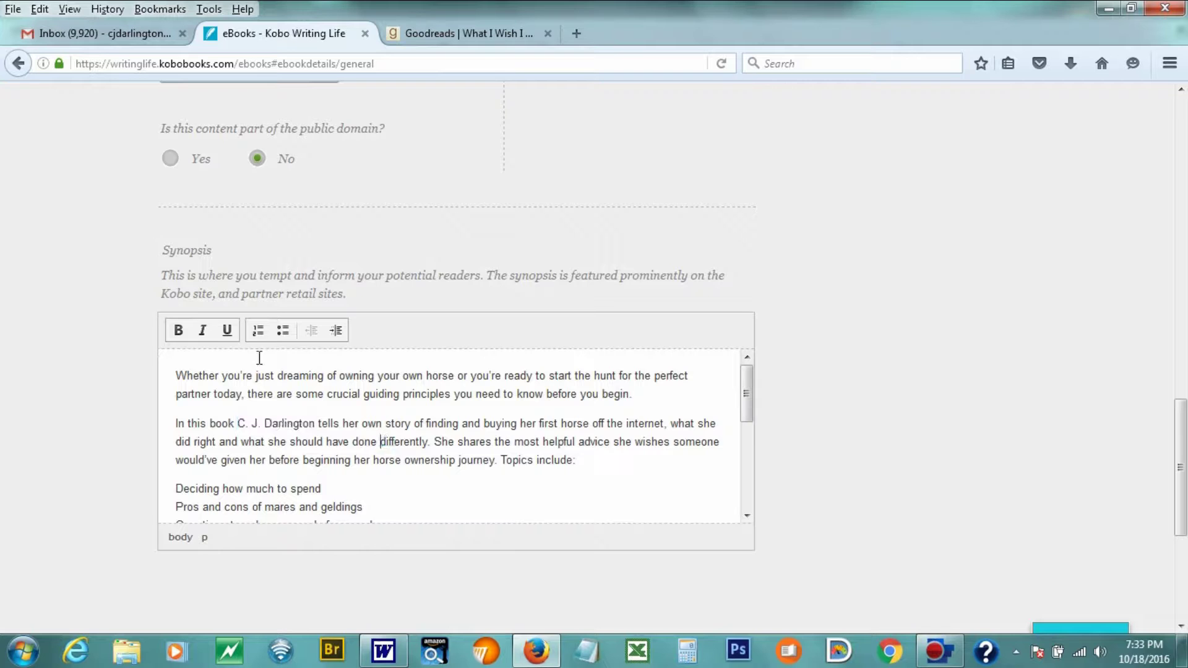
scroll(284, 398, down, 2)
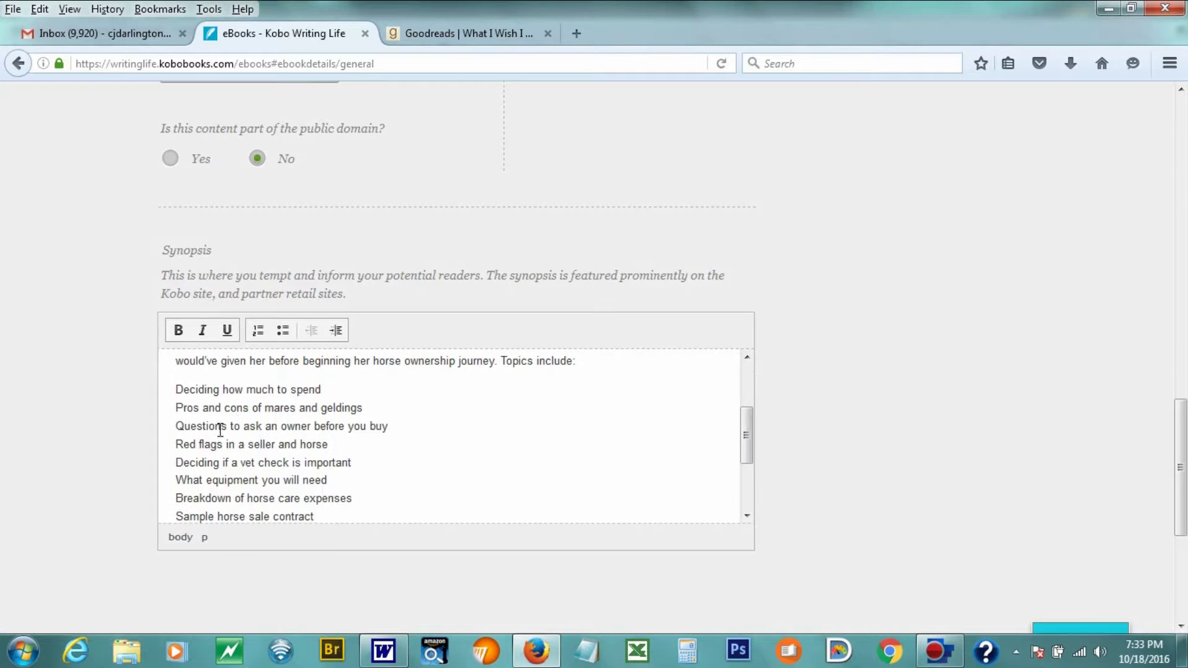
- Bullet the first five topic lines, from 'Deciding how much to spend' through the vet check line
click(179, 389)
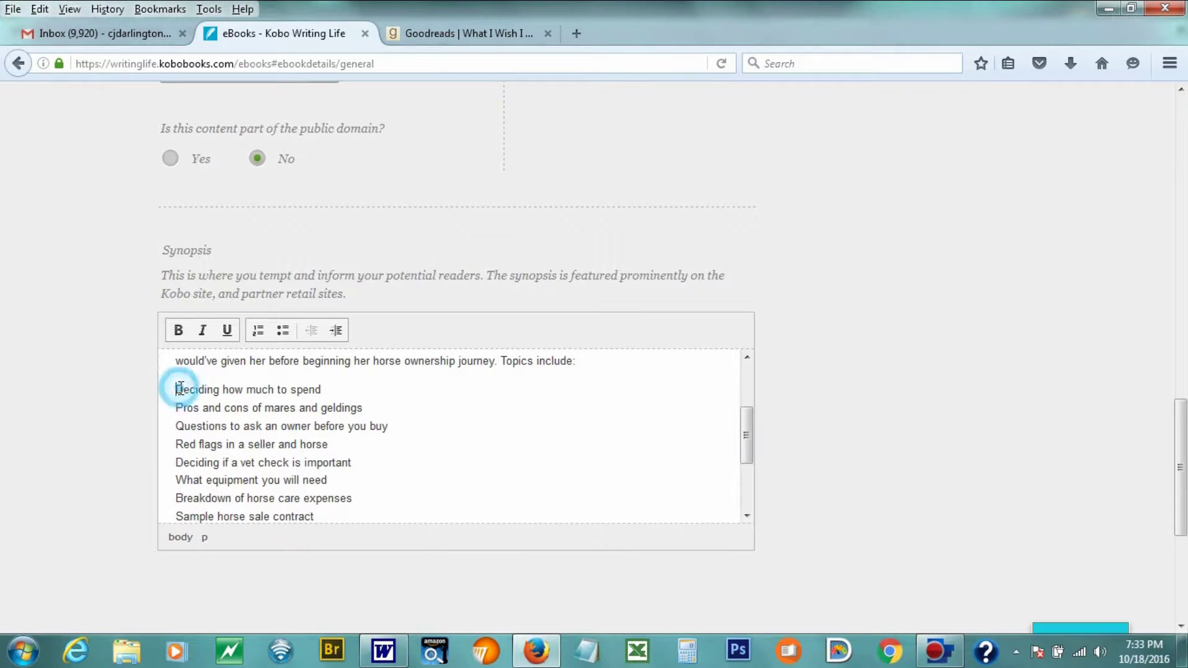
click(283, 331)
click(175, 418)
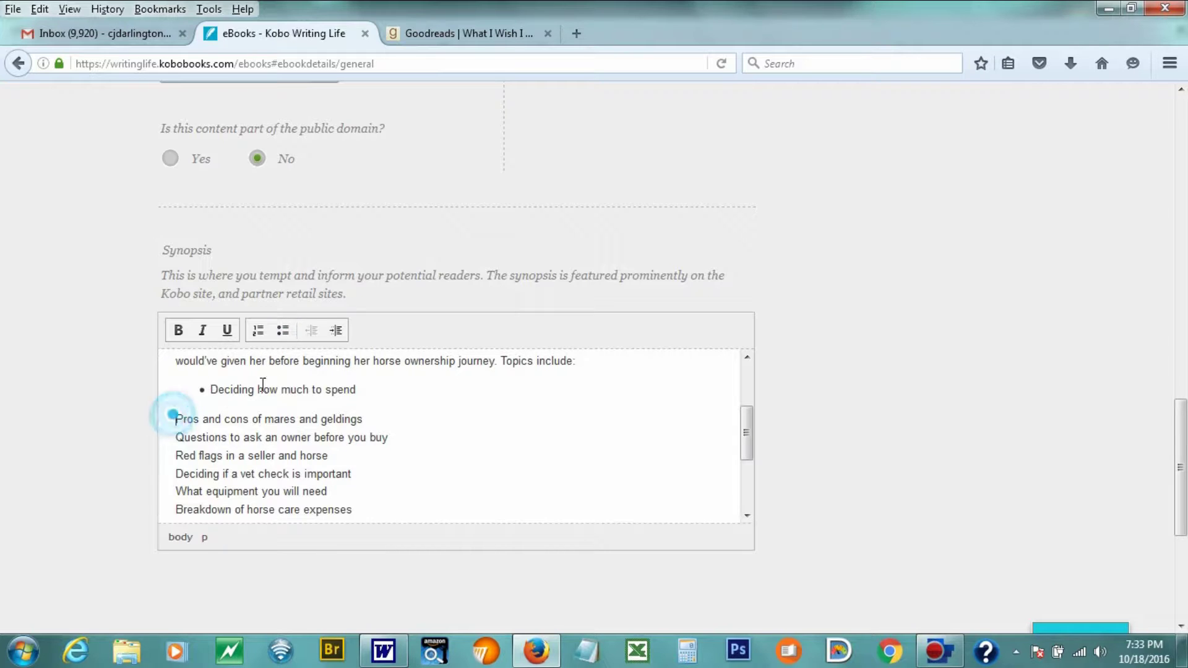
click(283, 330)
click(177, 437)
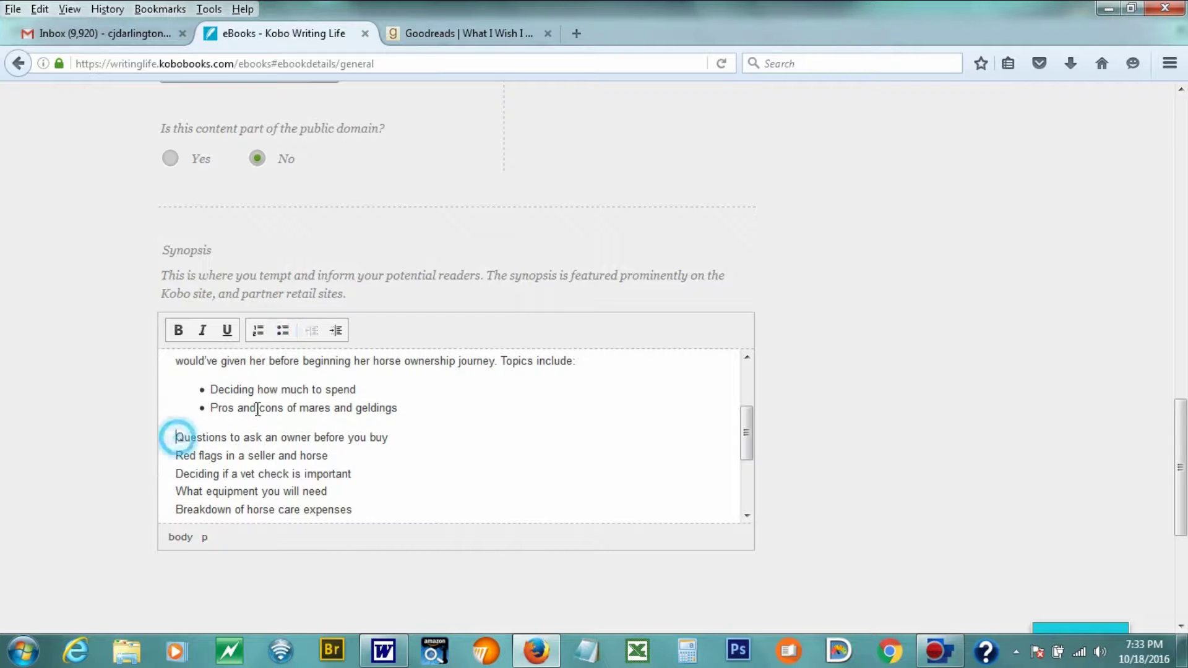
click(282, 330)
click(177, 456)
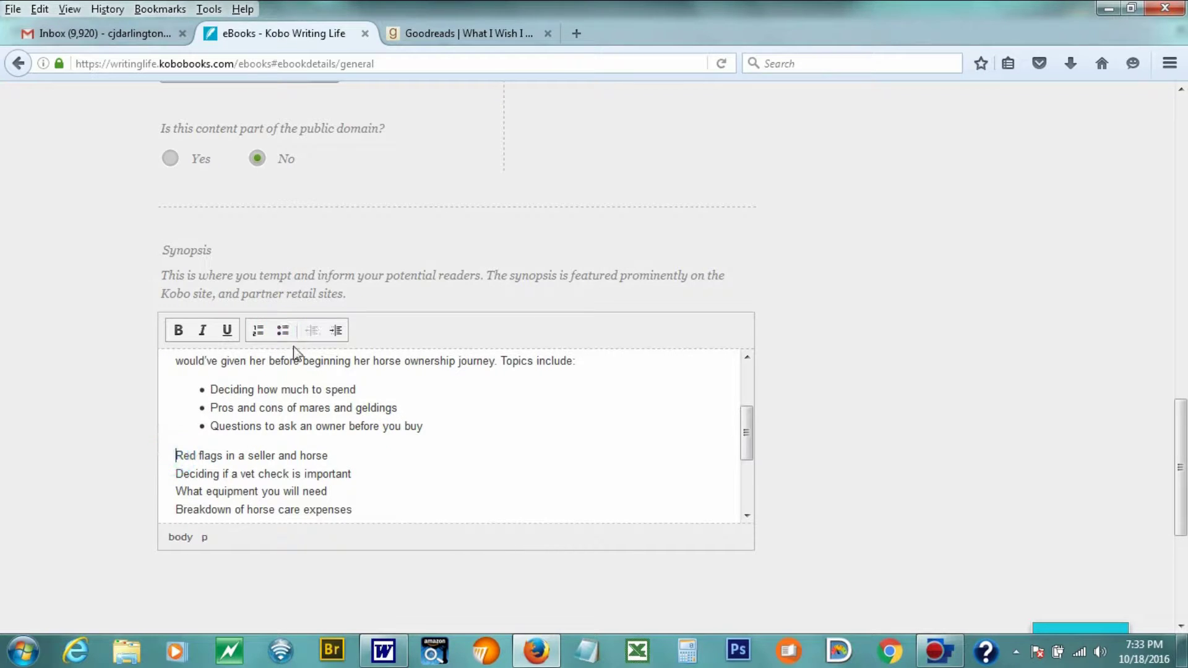
click(283, 330)
click(176, 475)
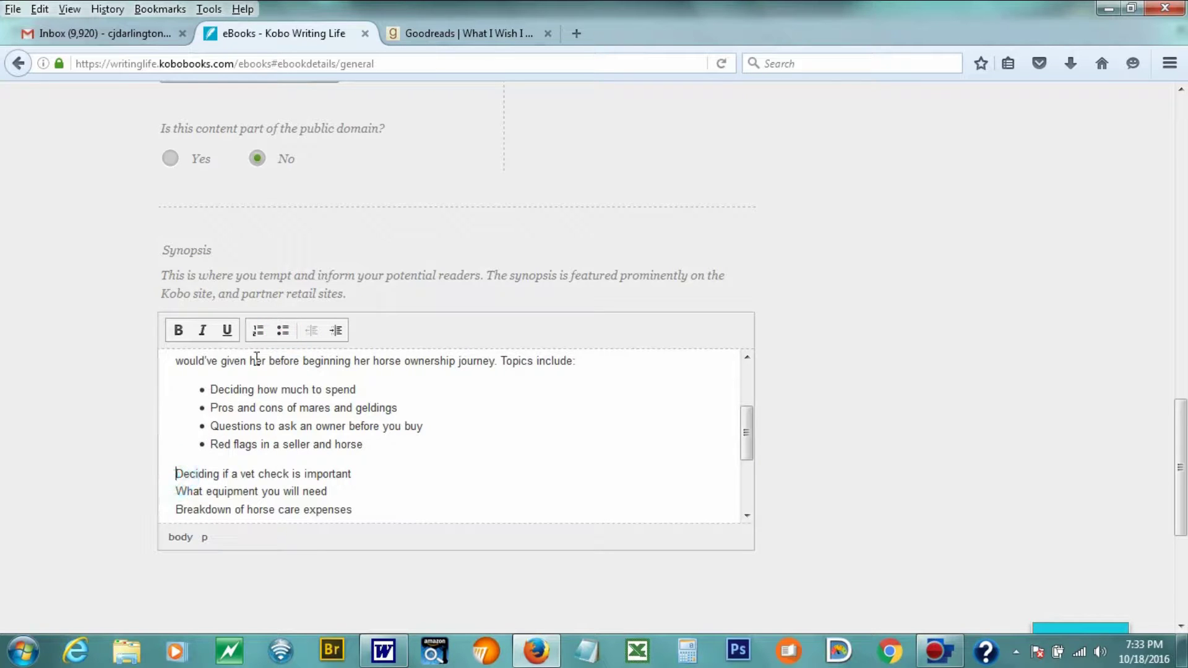
click(282, 331)
- Bullet the remaining topics: What equipment, Breakdown of expenses, Sample horse sale contract, …and more!
click(178, 492)
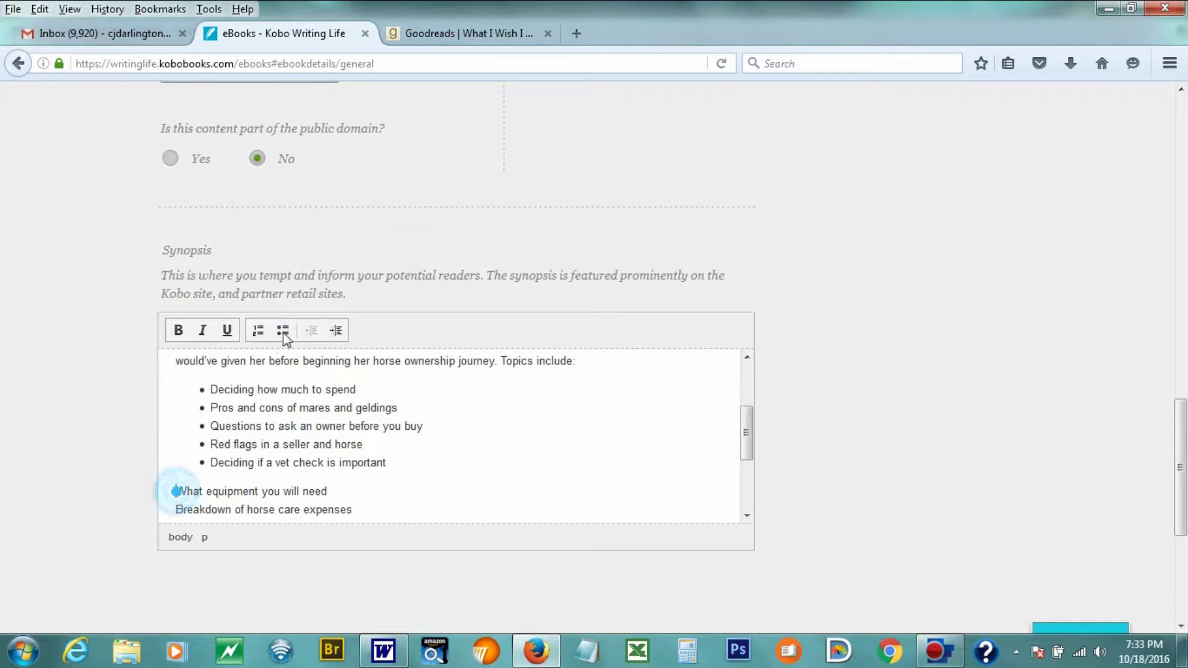
click(283, 330)
click(175, 511)
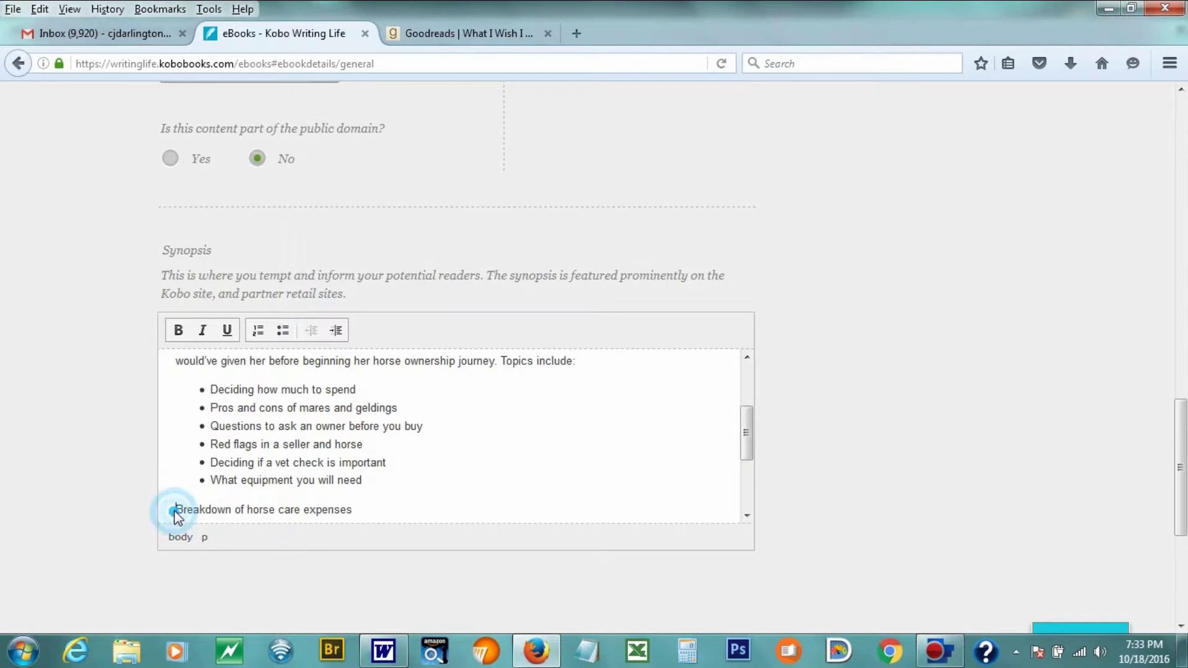
click(283, 331)
scroll(266, 419, down, 3)
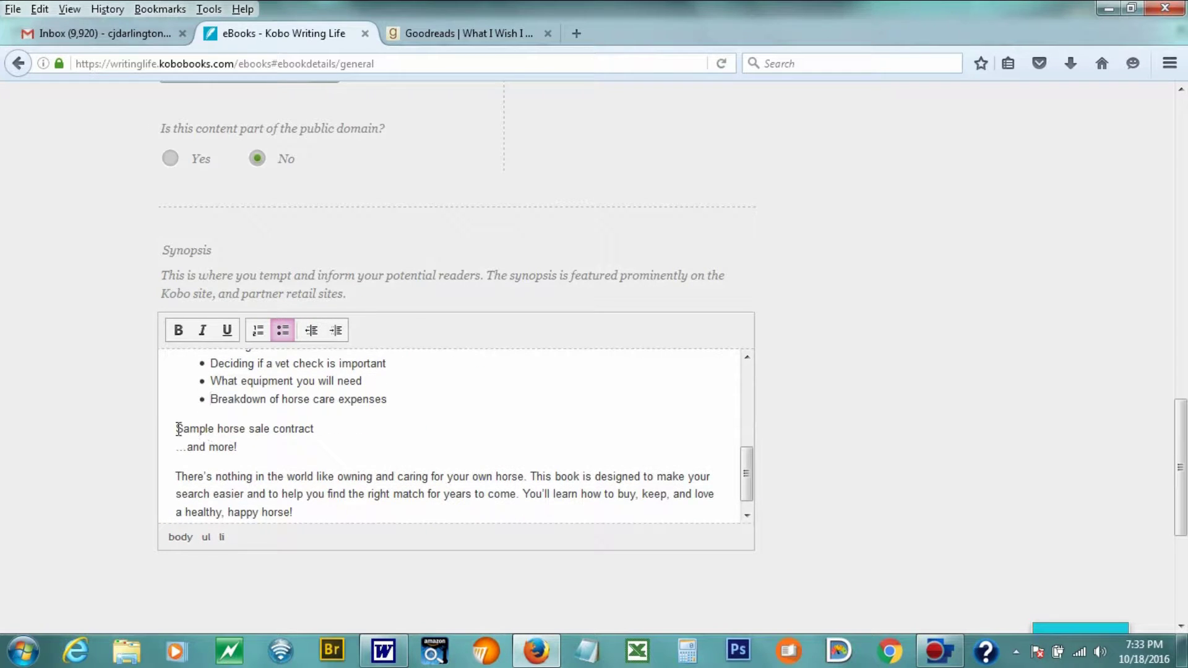
click(177, 429)
click(283, 330)
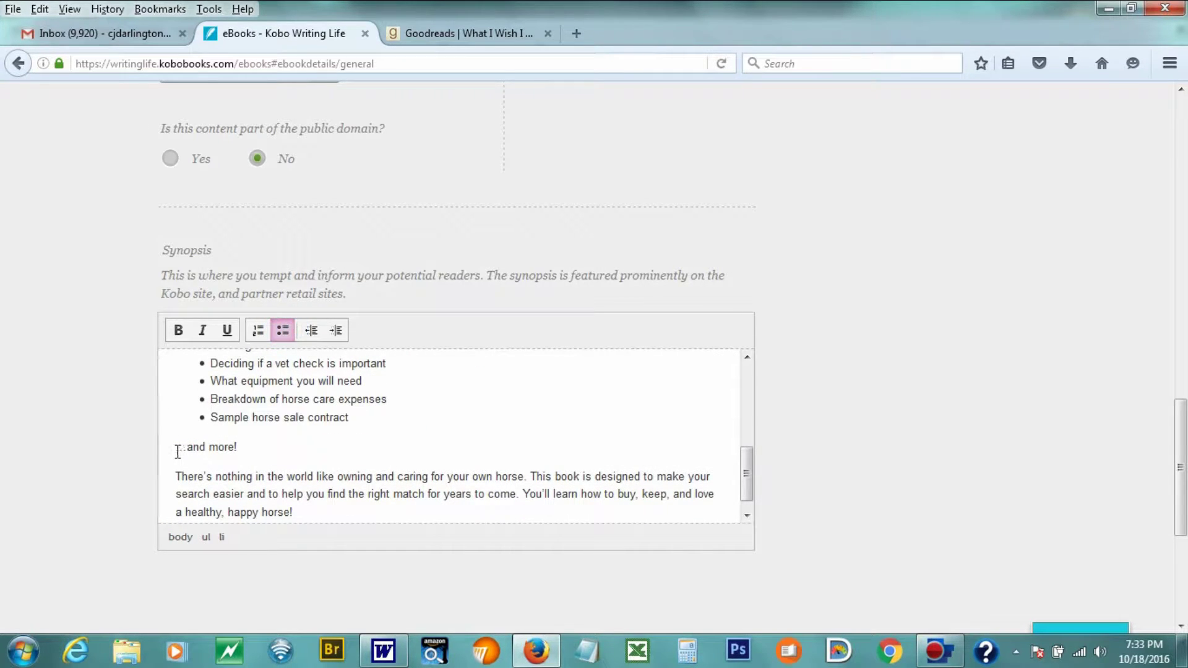
click(178, 450)
click(283, 331)
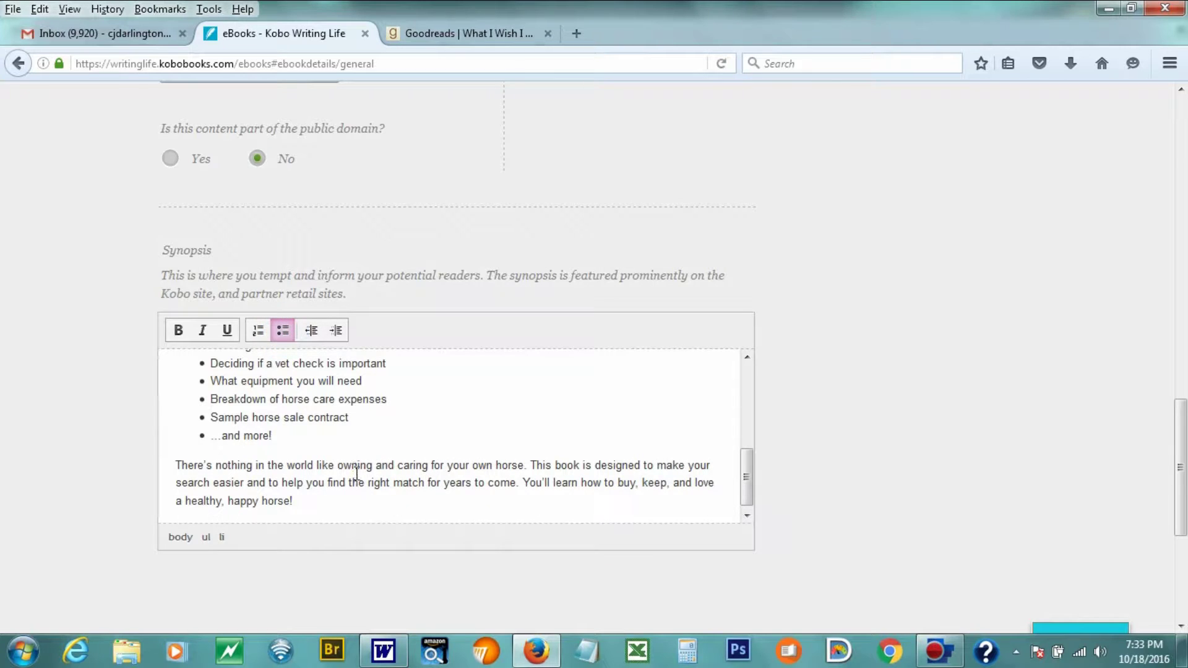
scroll(359, 474, up, 8)
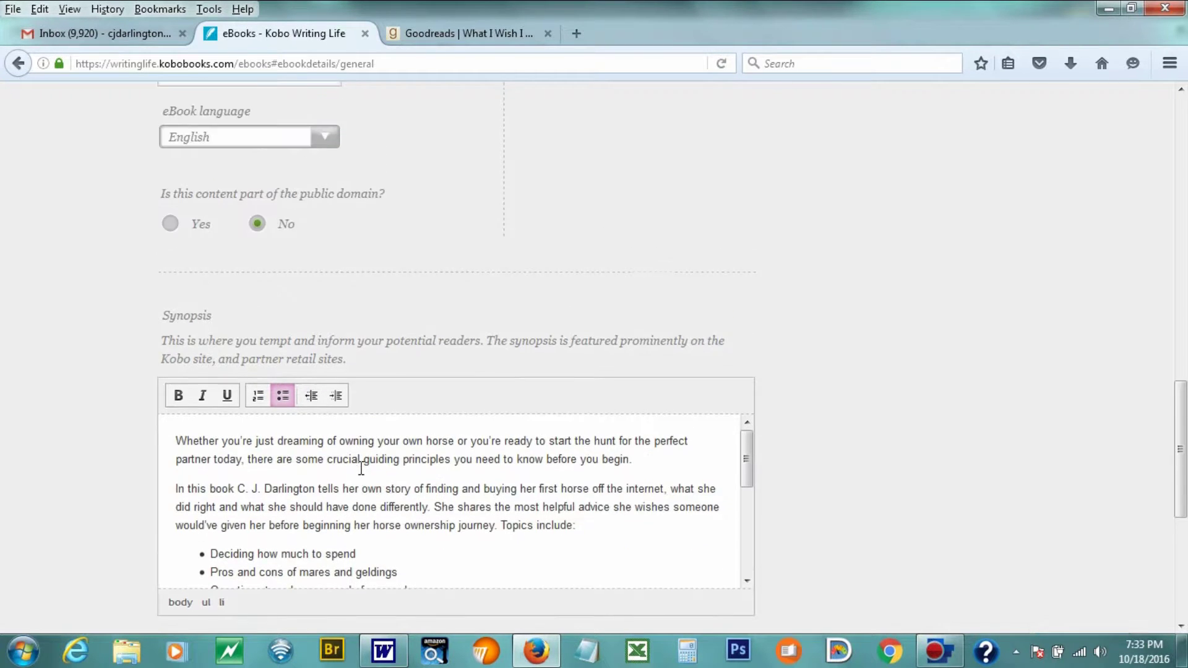
scroll(434, 495, down, 6)
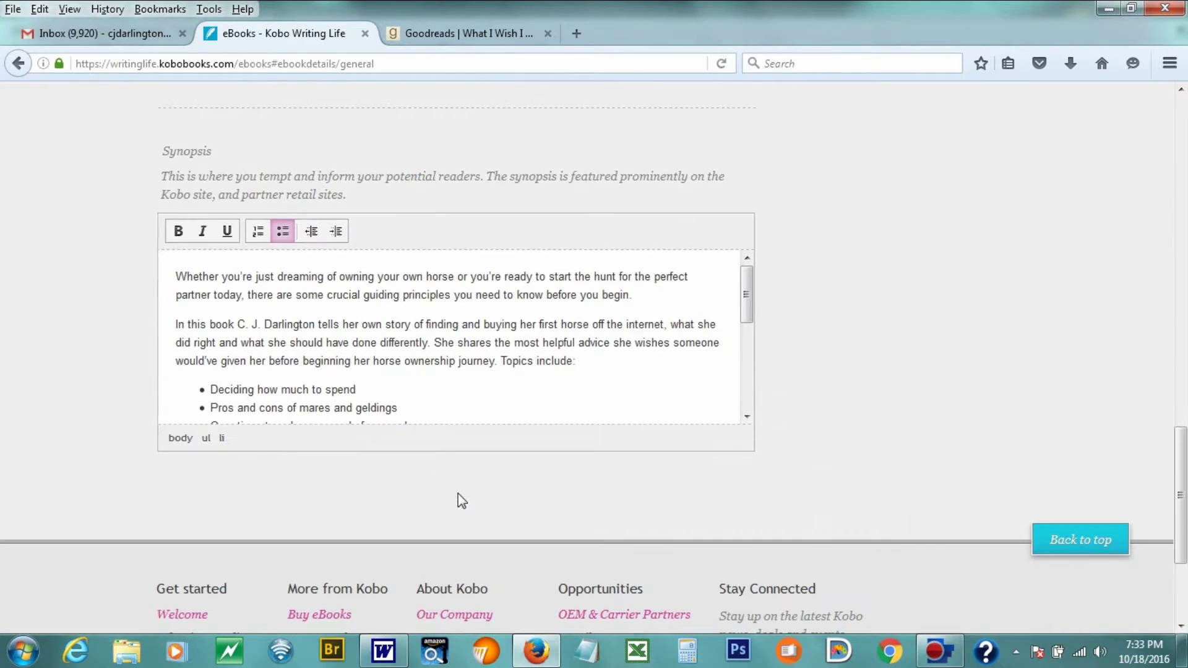
scroll(786, 482, up, 12)
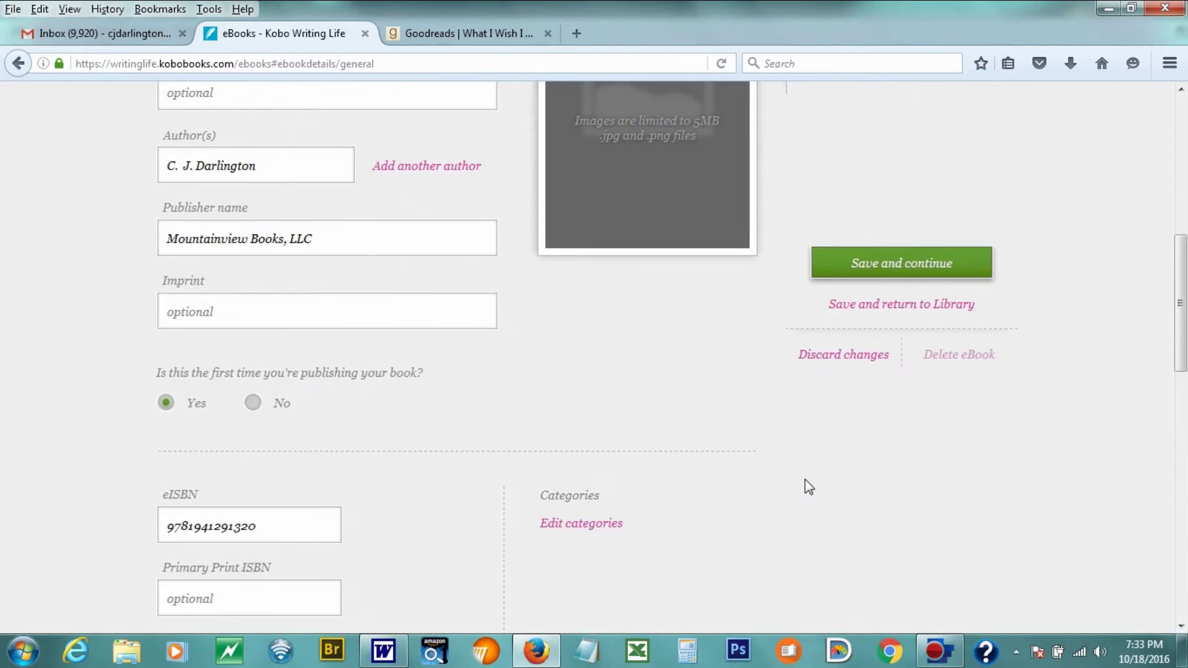
scroll(811, 487, up, 5)
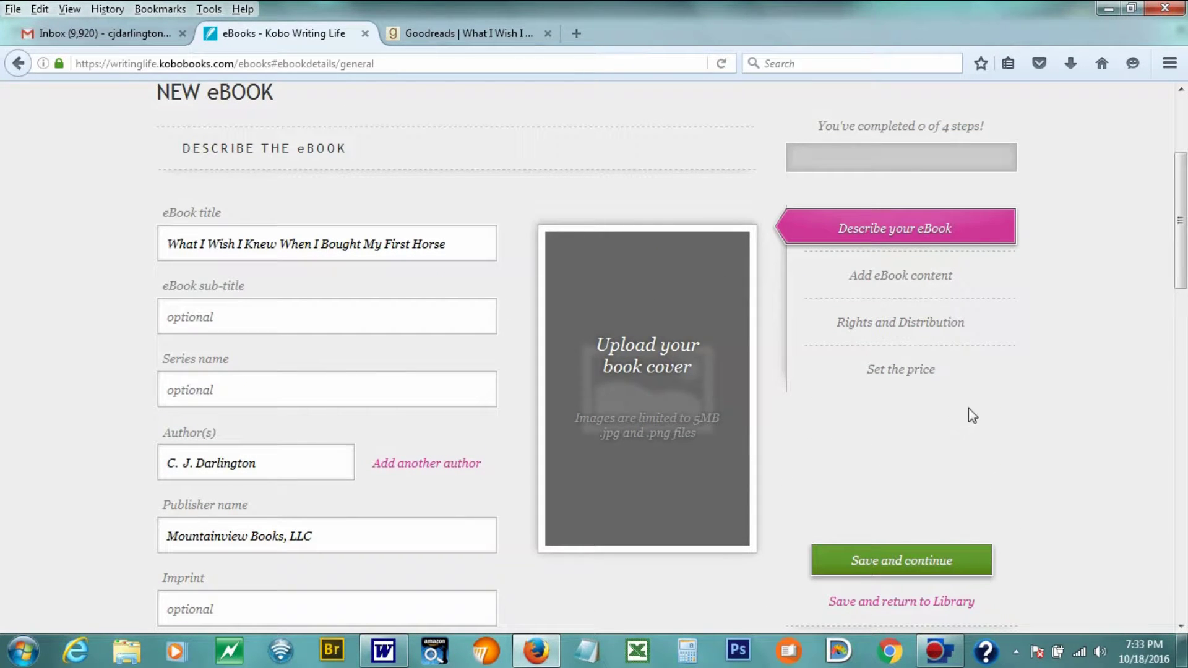
scroll(976, 411, down, 2)
- Upload first-horse-cover-final from Pictures > Book Cover Photos > horse ebooks as the cover
click(644, 366)
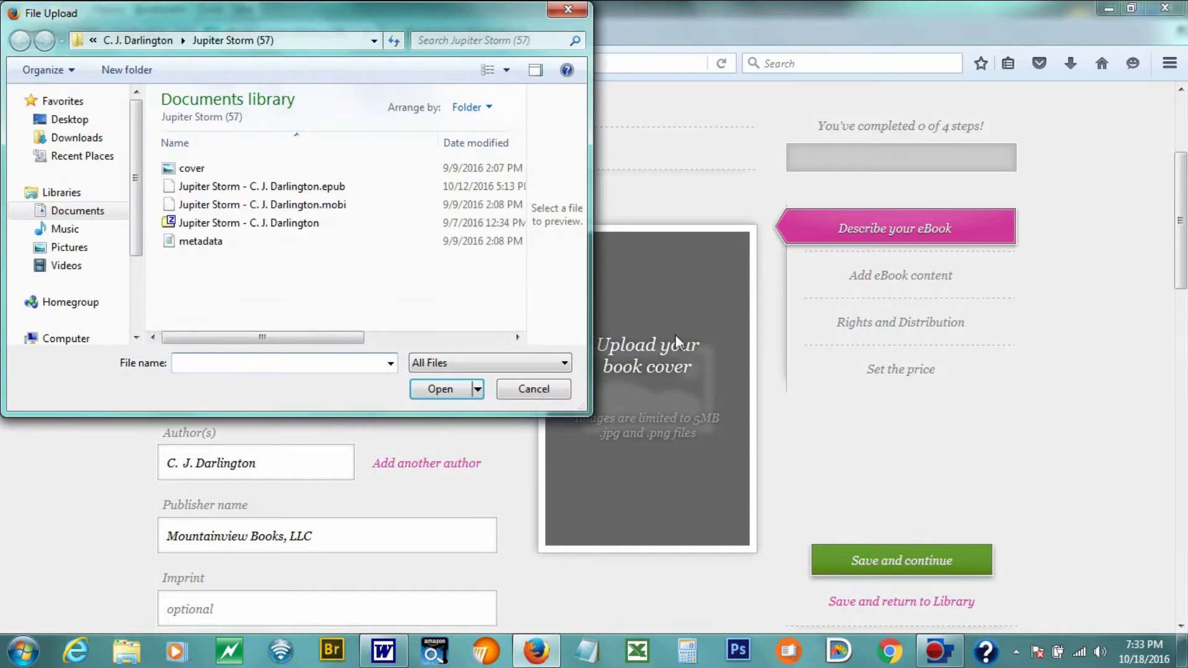
click(65, 247)
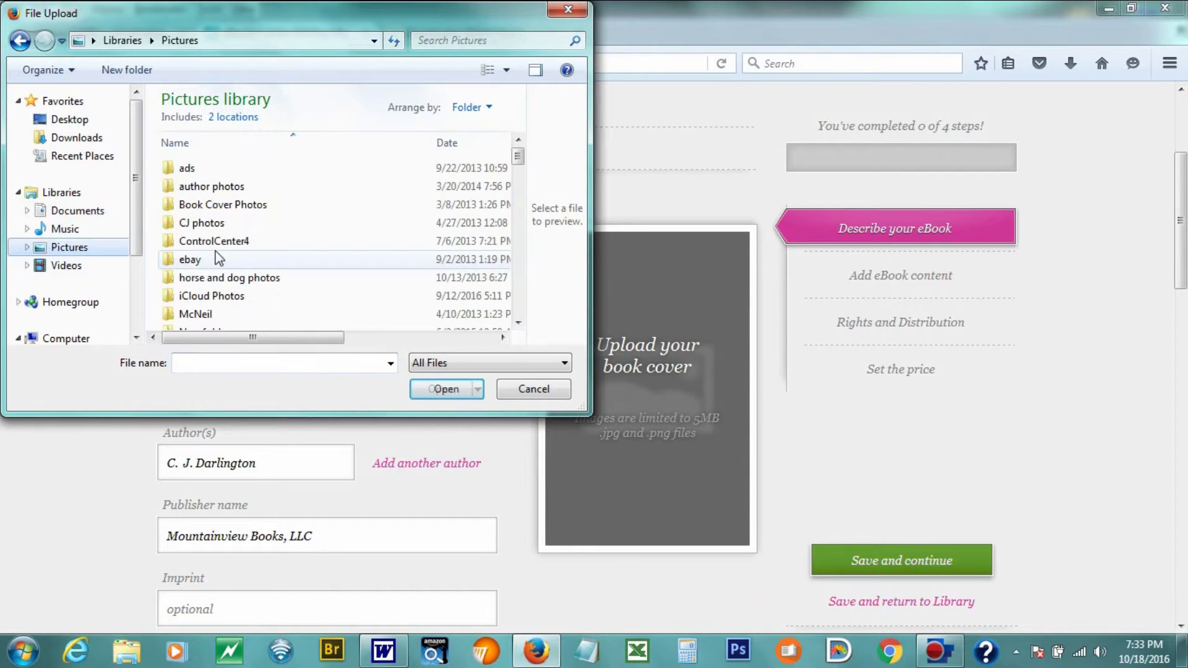
double_click(237, 205)
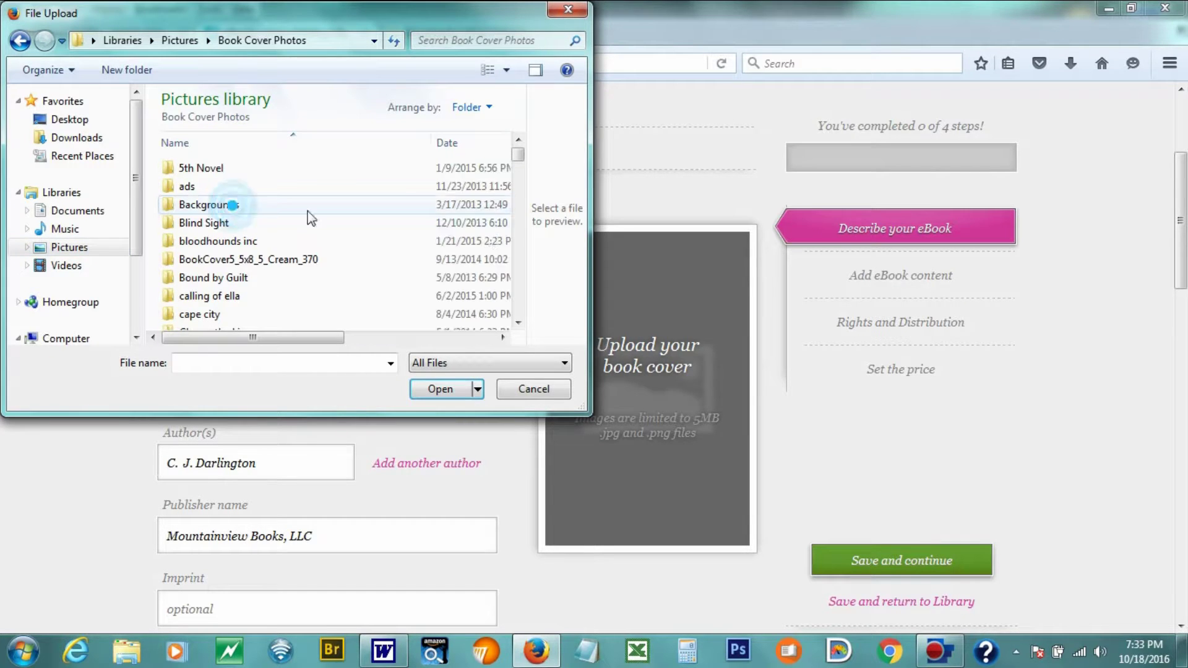
drag(518, 154, 521, 187)
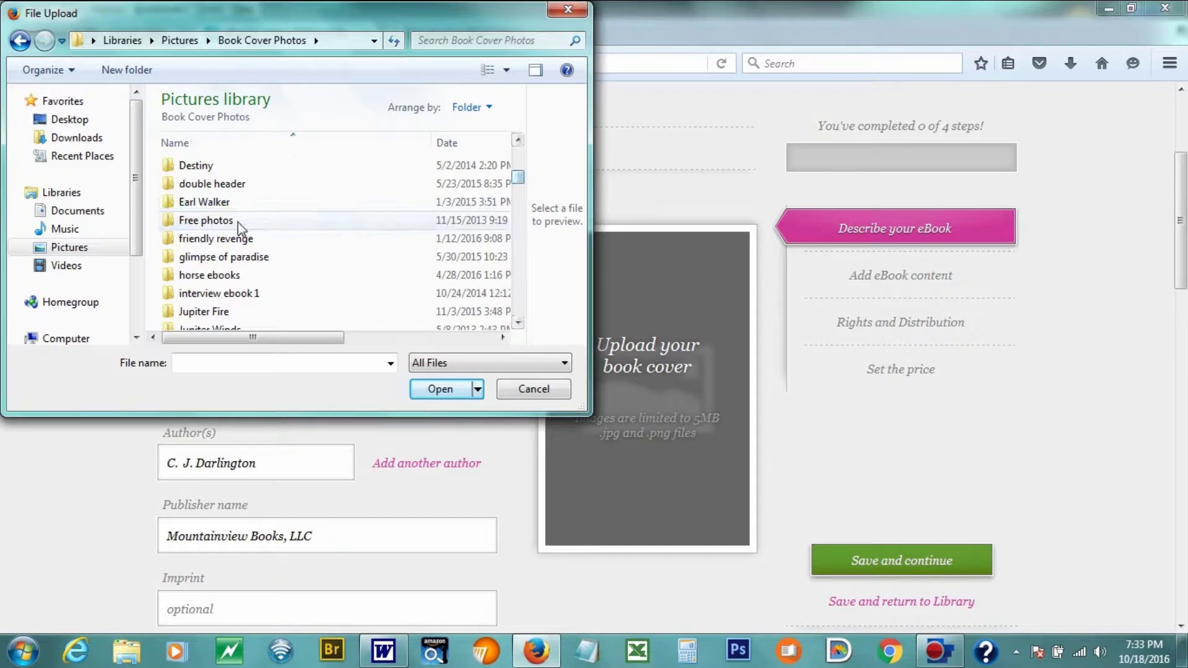
double_click(235, 275)
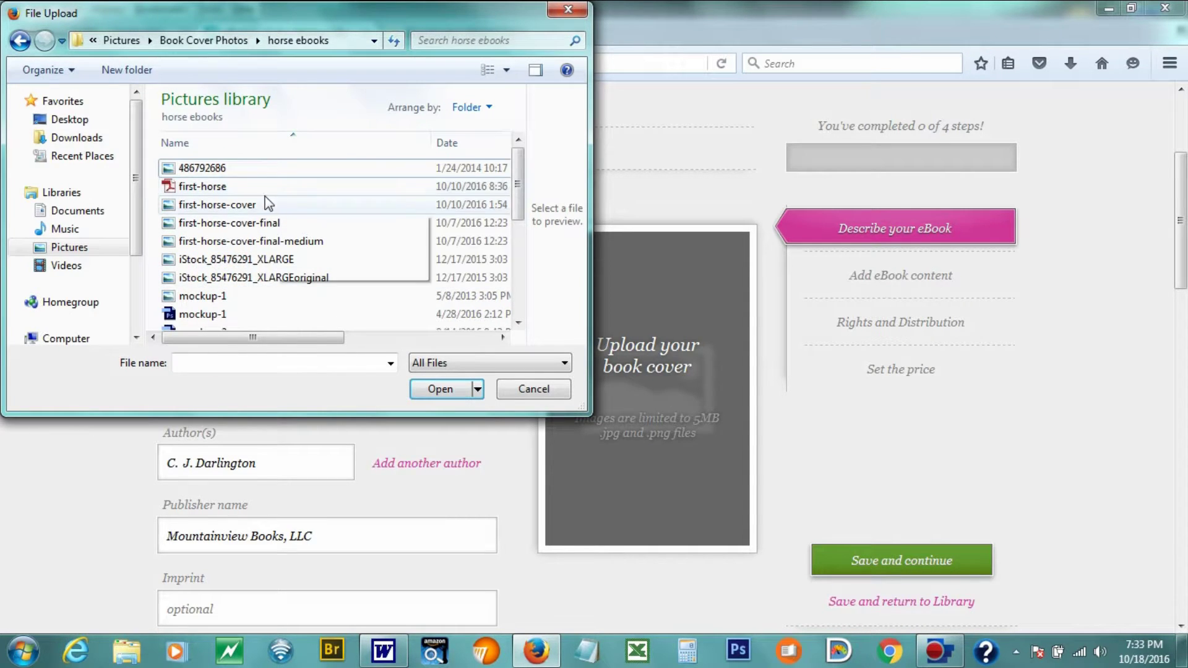
double_click(228, 224)
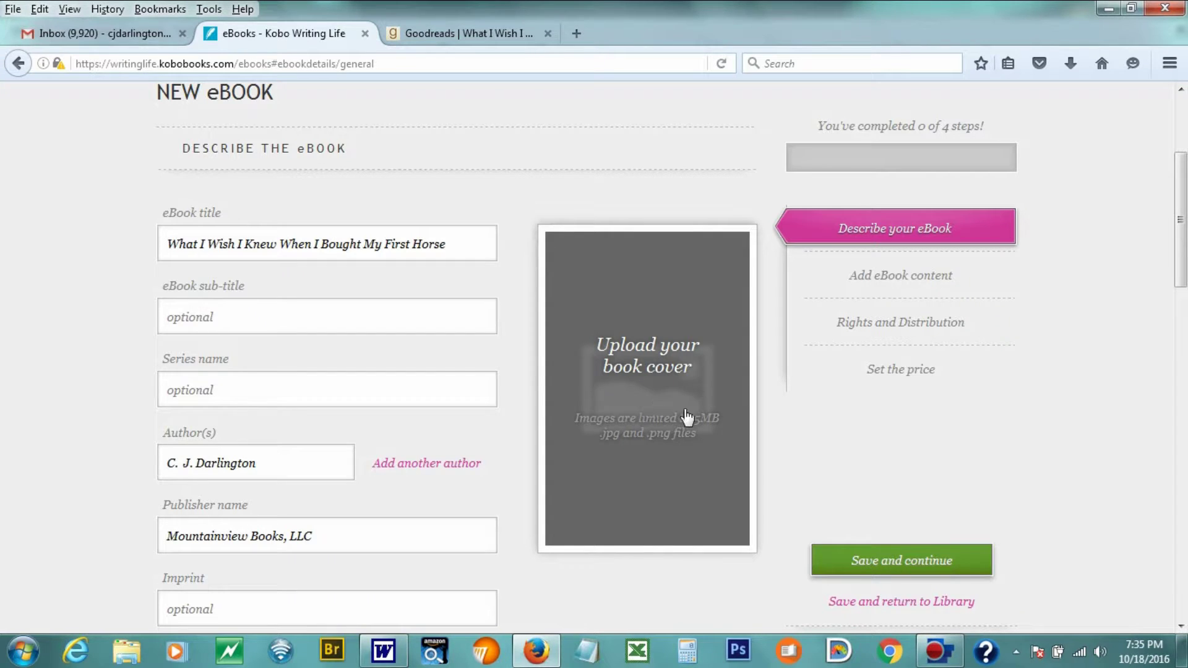
- Save the description and bring up the manuscript file chooser on Add eBook Content
click(886, 560)
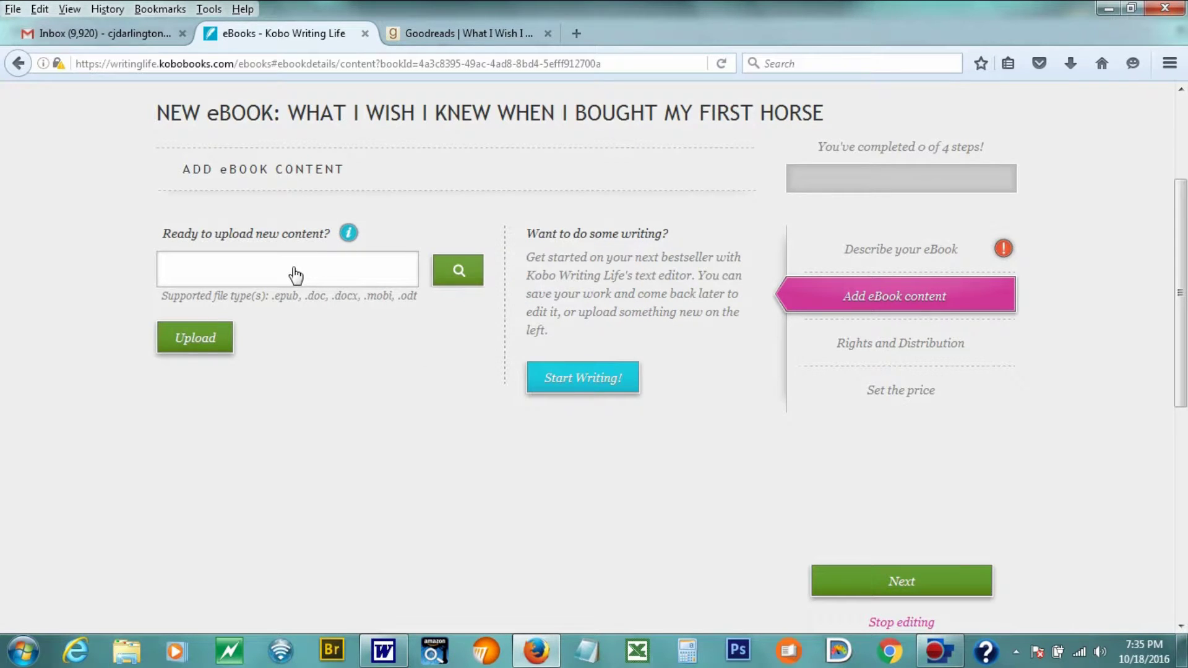
click(446, 275)
click(458, 269)
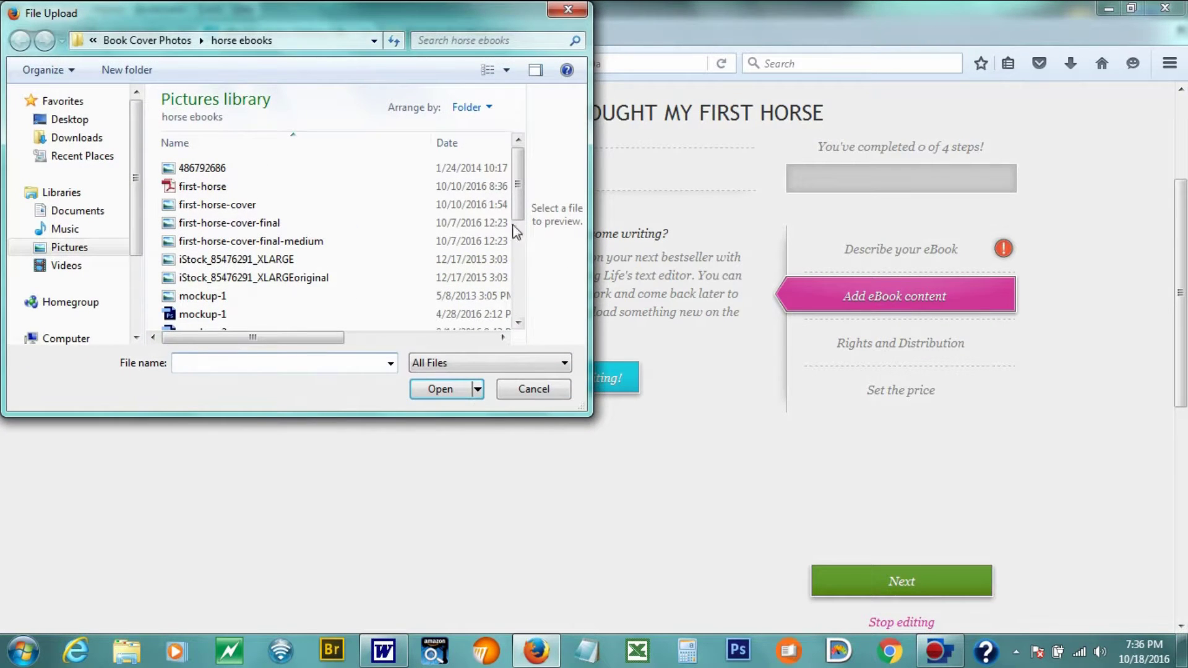
- Upload the What I Wish I Knew EPUB from Documents > Final Ebooks as the content
click(71, 218)
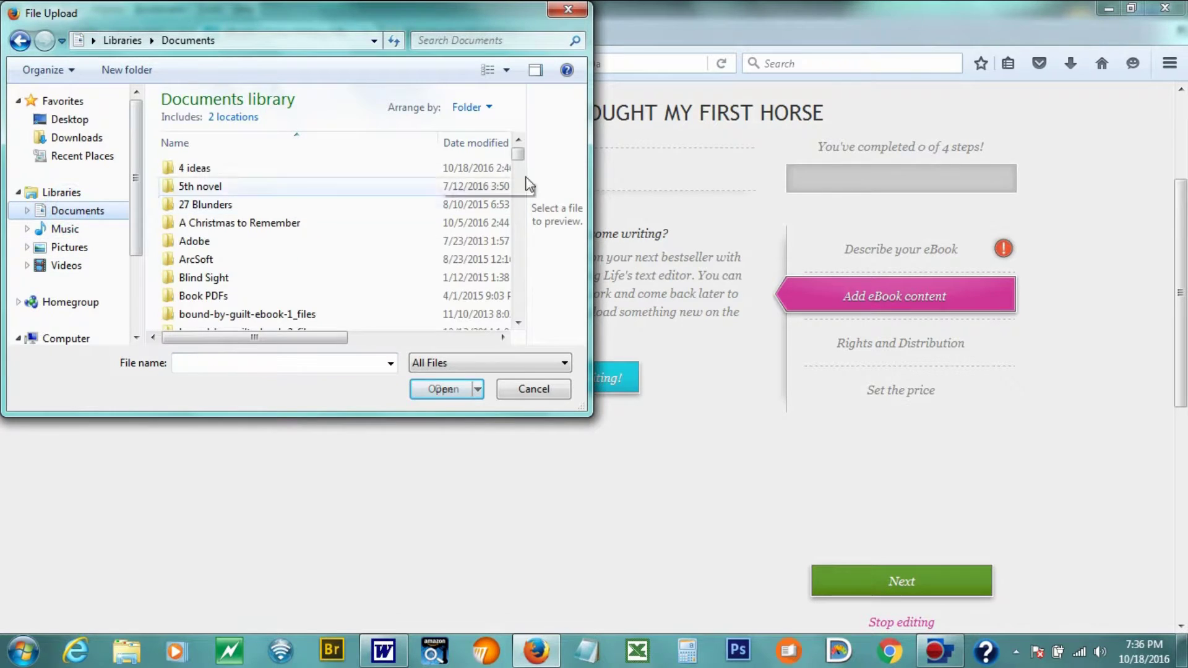
drag(519, 152, 521, 320)
double_click(238, 237)
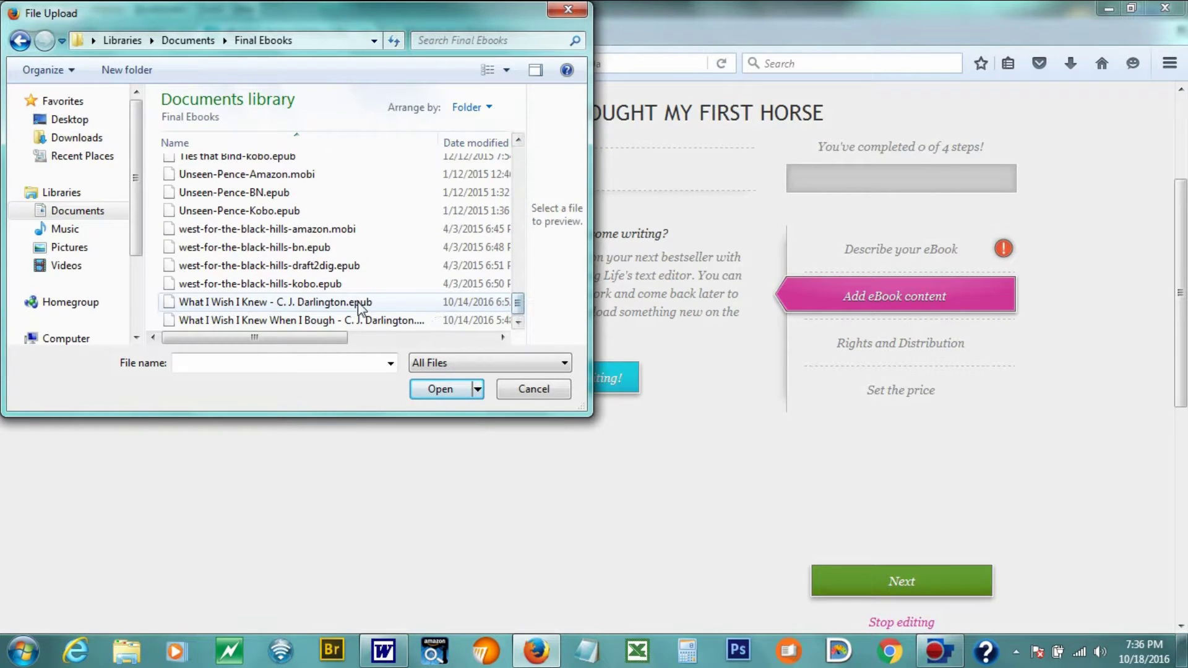
double_click(334, 302)
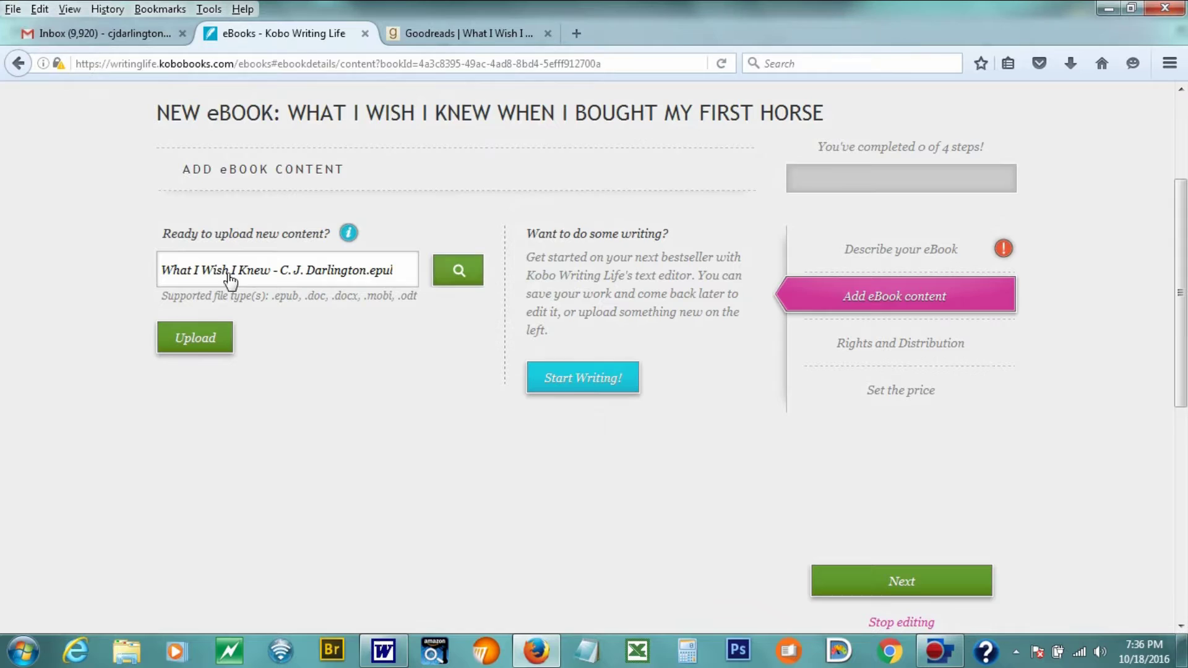
click(198, 346)
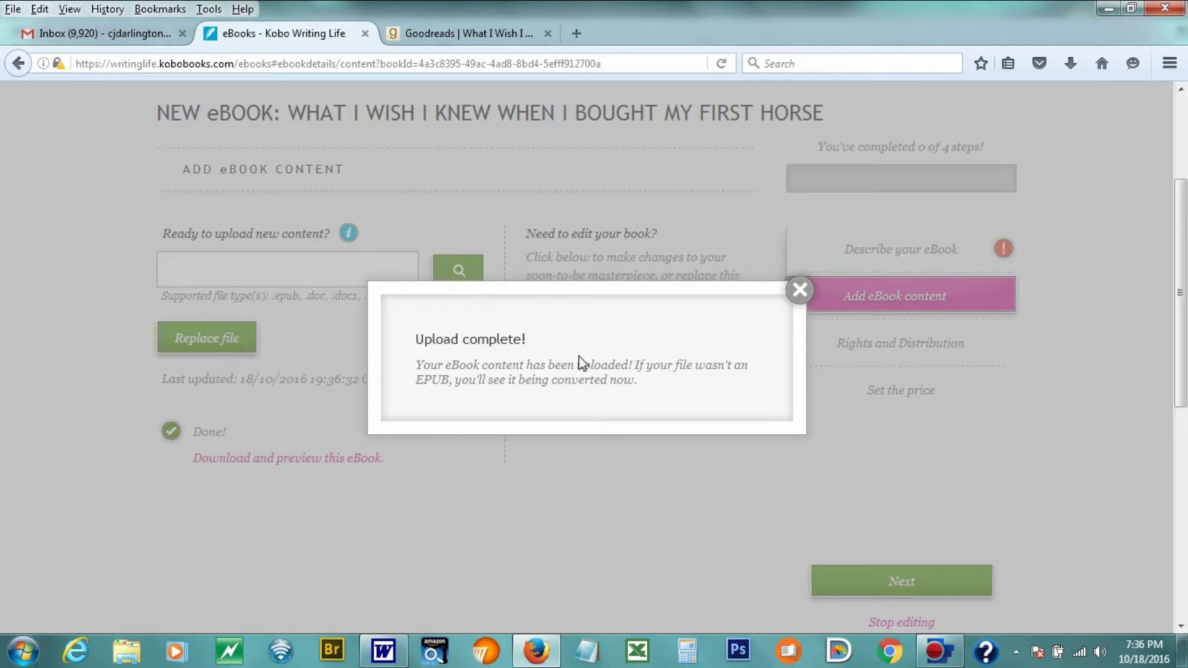
- Save Rights and Distribution with DRM off and worldwide rights, advancing to pricing
click(801, 291)
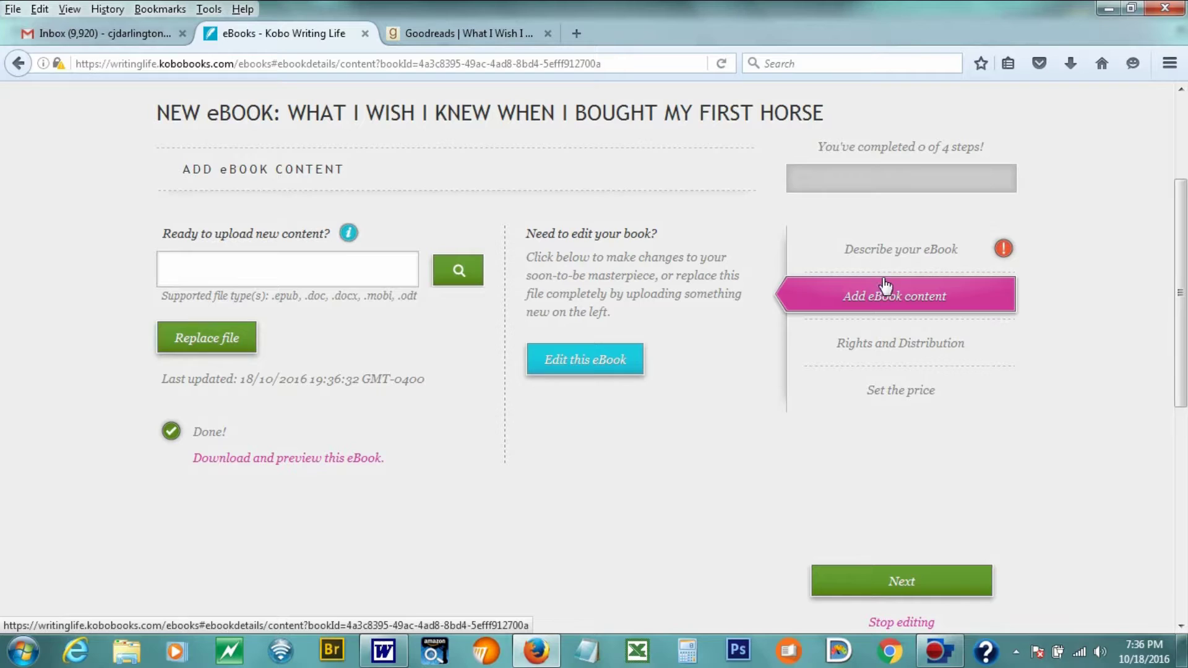
click(888, 348)
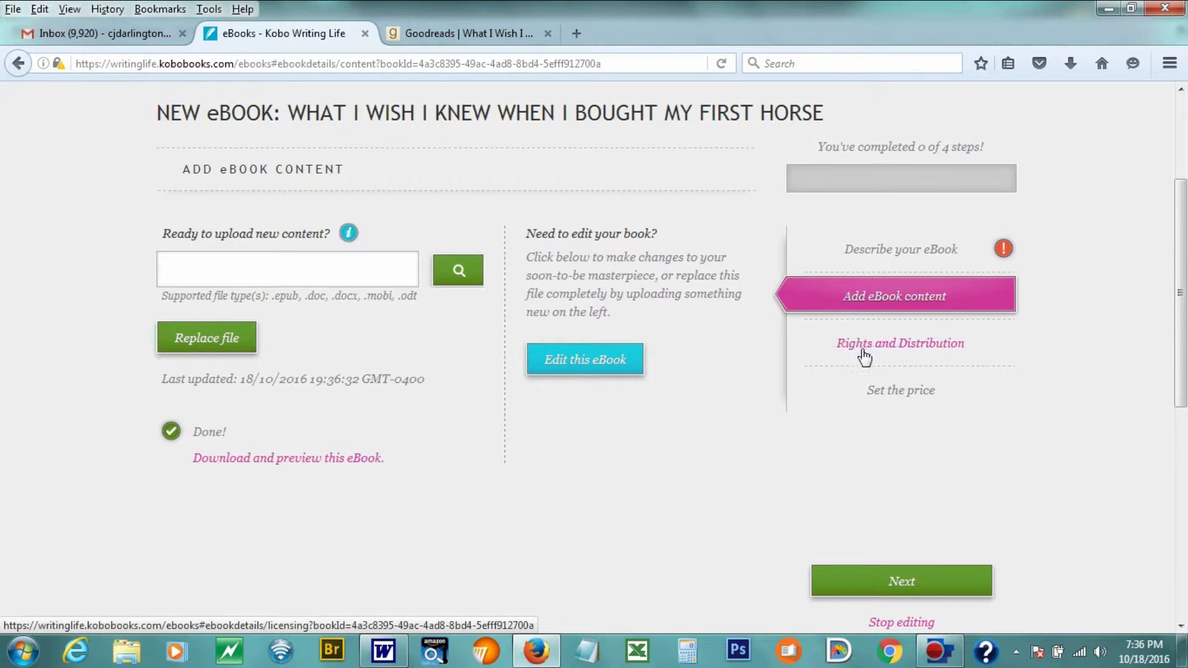
click(903, 582)
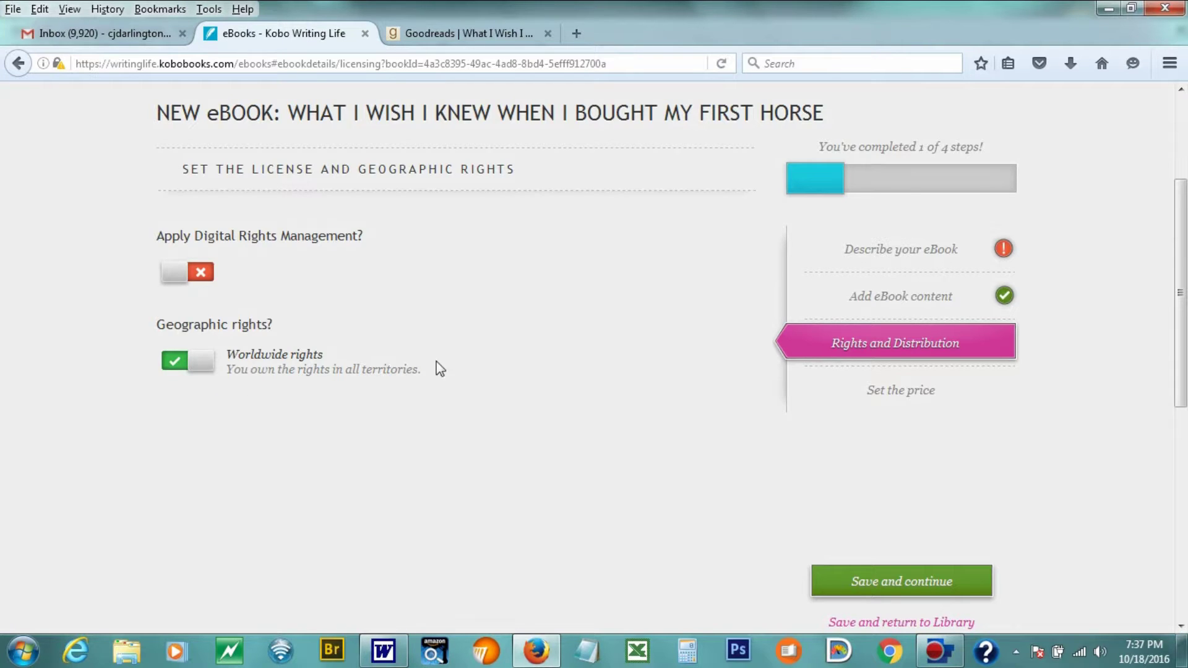
click(928, 590)
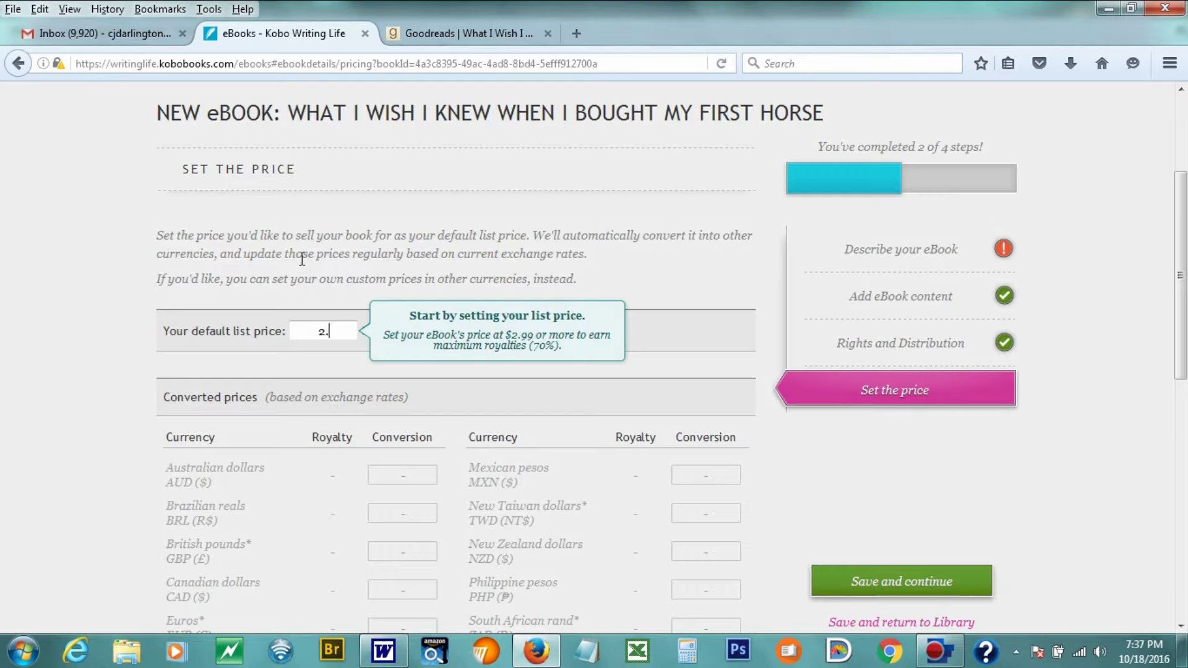
- Set the list price to 2.99 USD and review the converted currency prices at 70% royalty
text(99)
key(Tab)
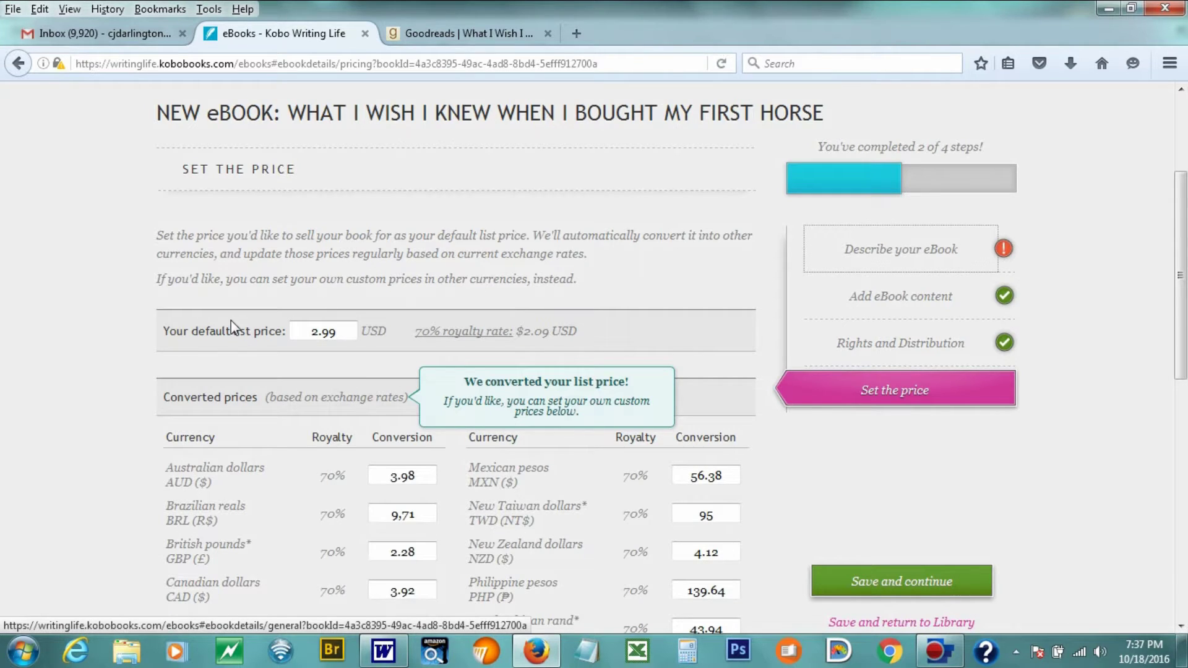
scroll(231, 312, down, 3)
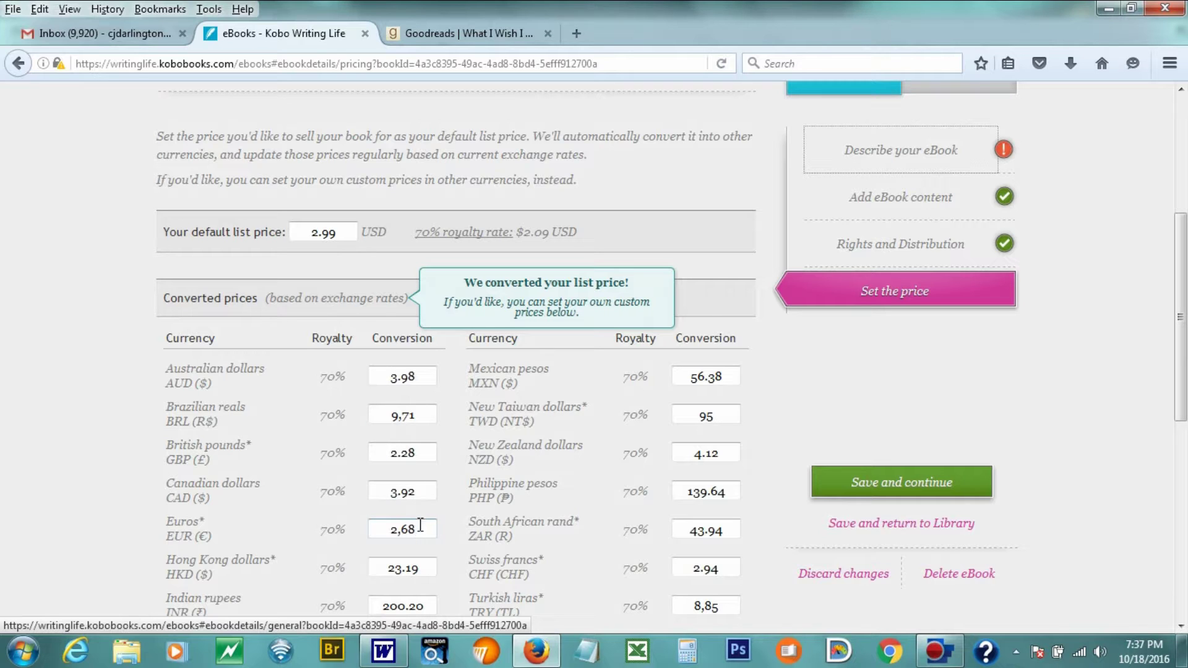
scroll(422, 522, down, 3)
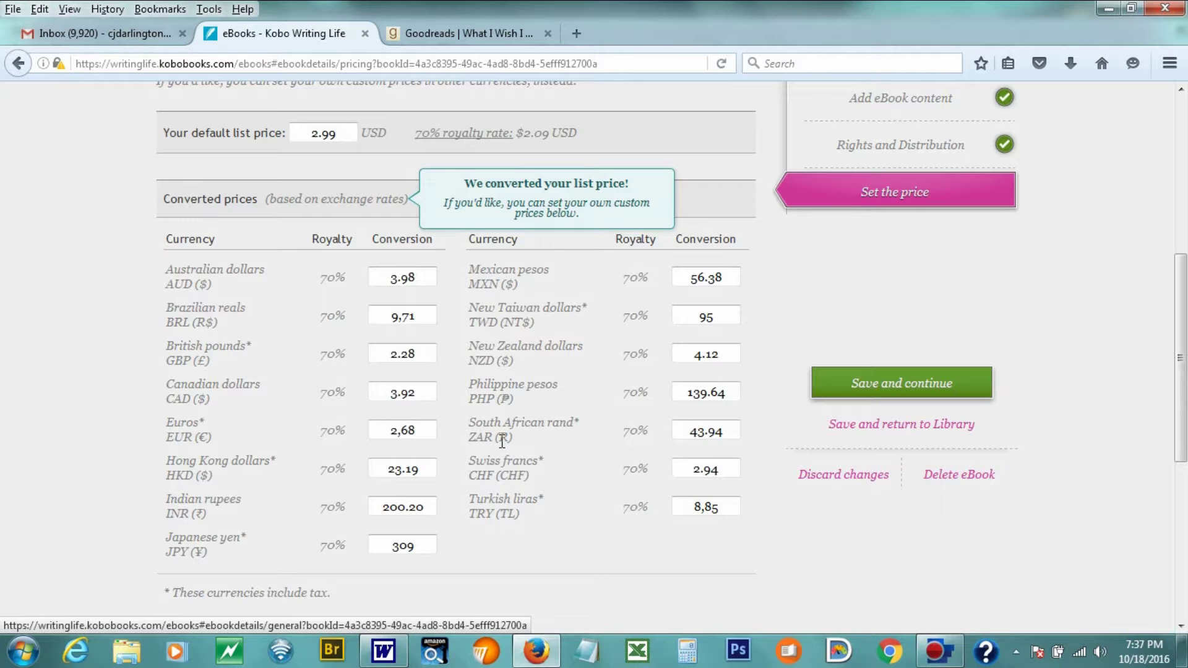
scroll(503, 441, down, 3)
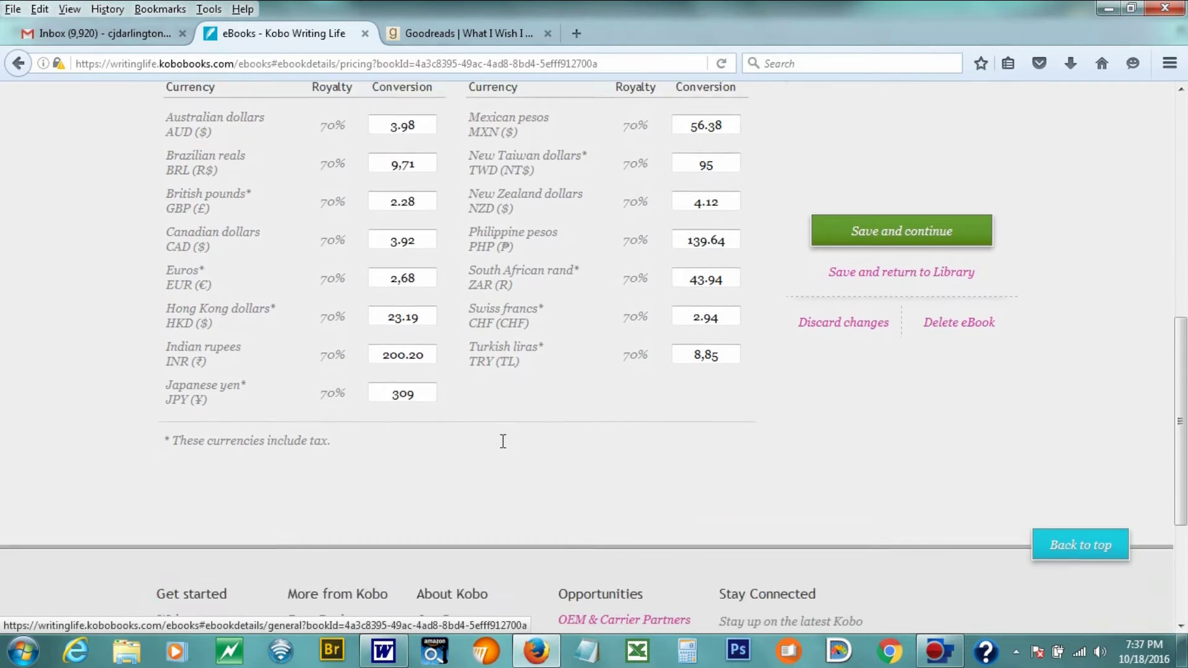
scroll(512, 443, up, 4)
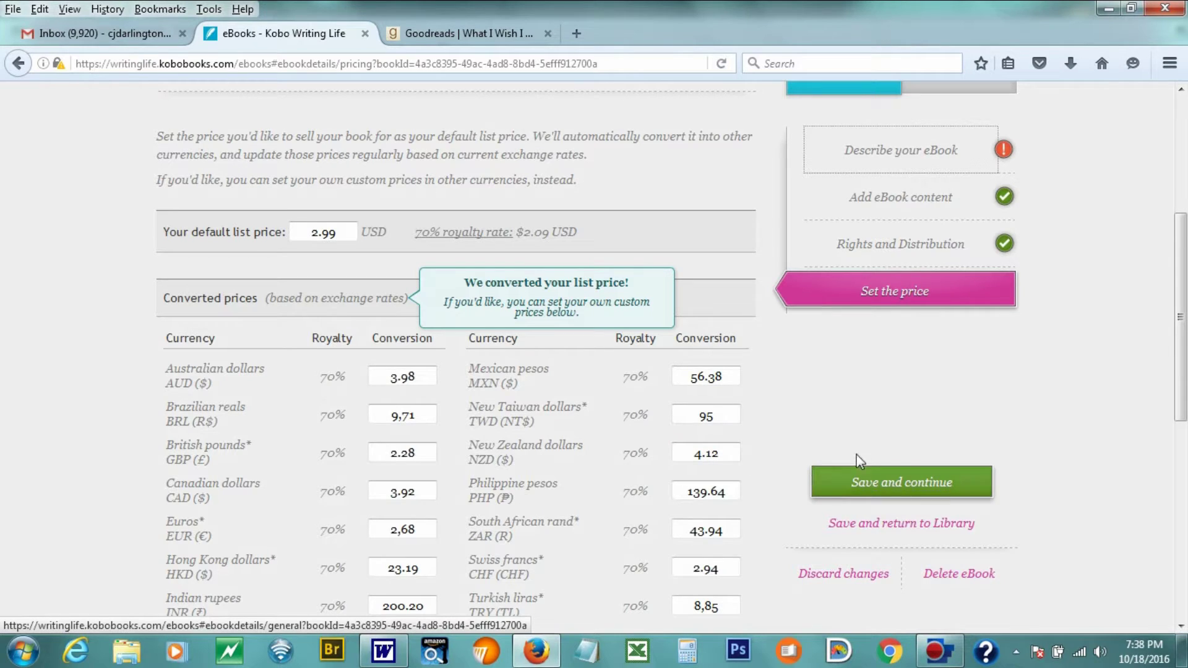
scroll(771, 450, down, 5)
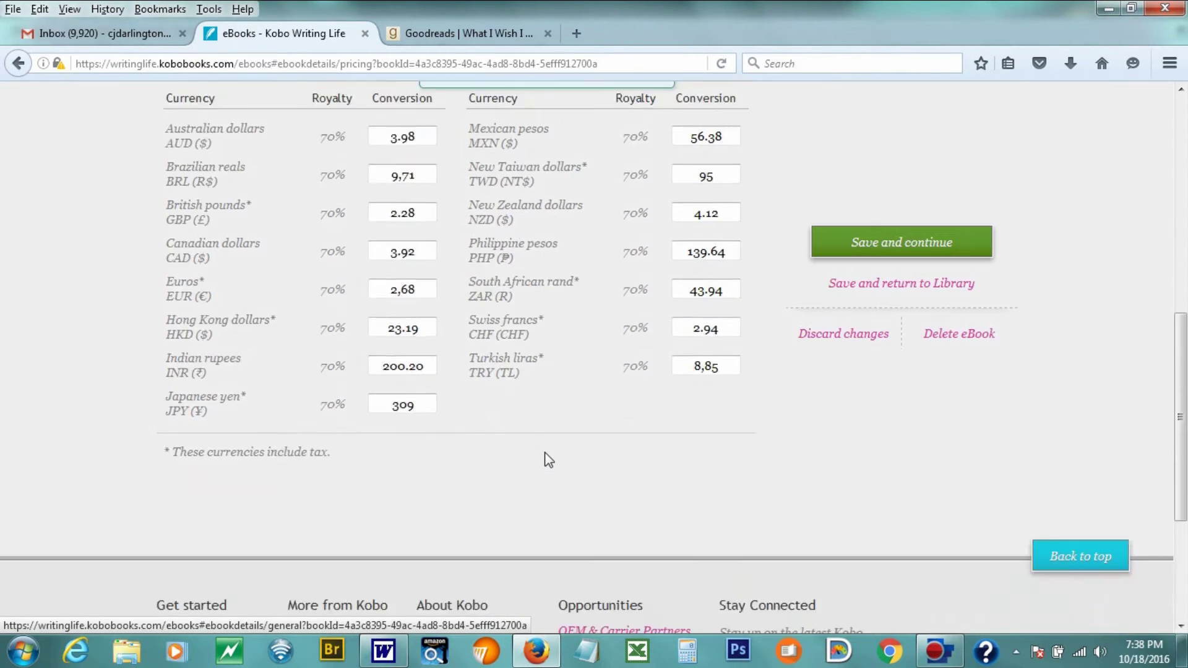
scroll(549, 459, up, 3)
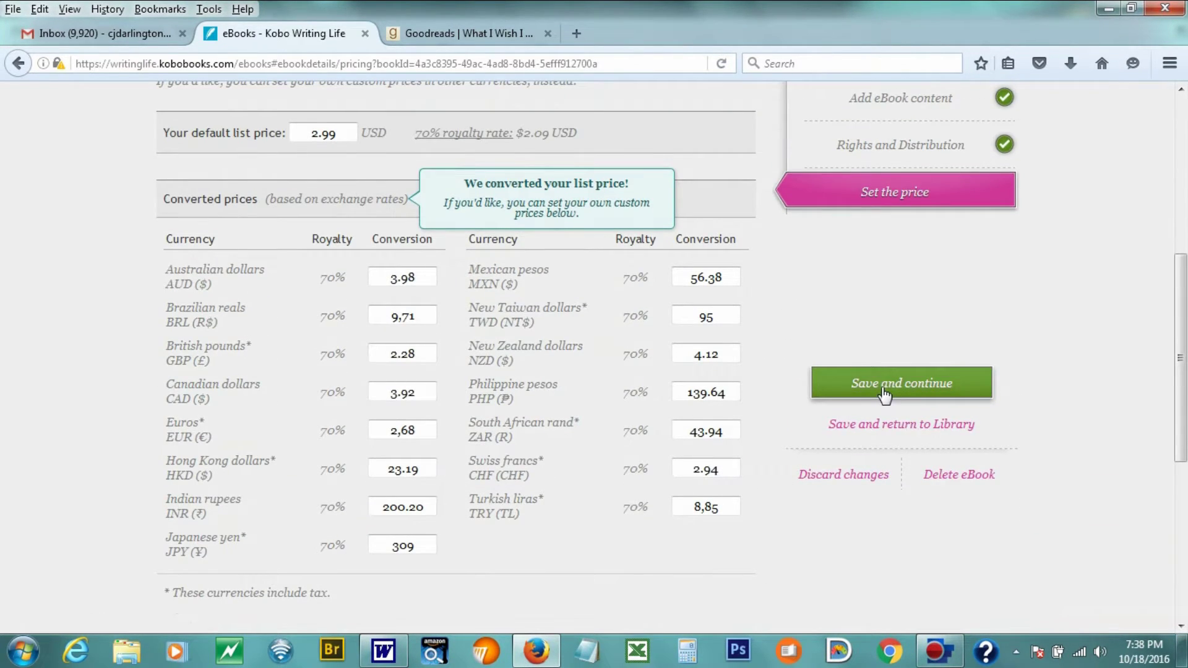
scroll(885, 396, up, 2)
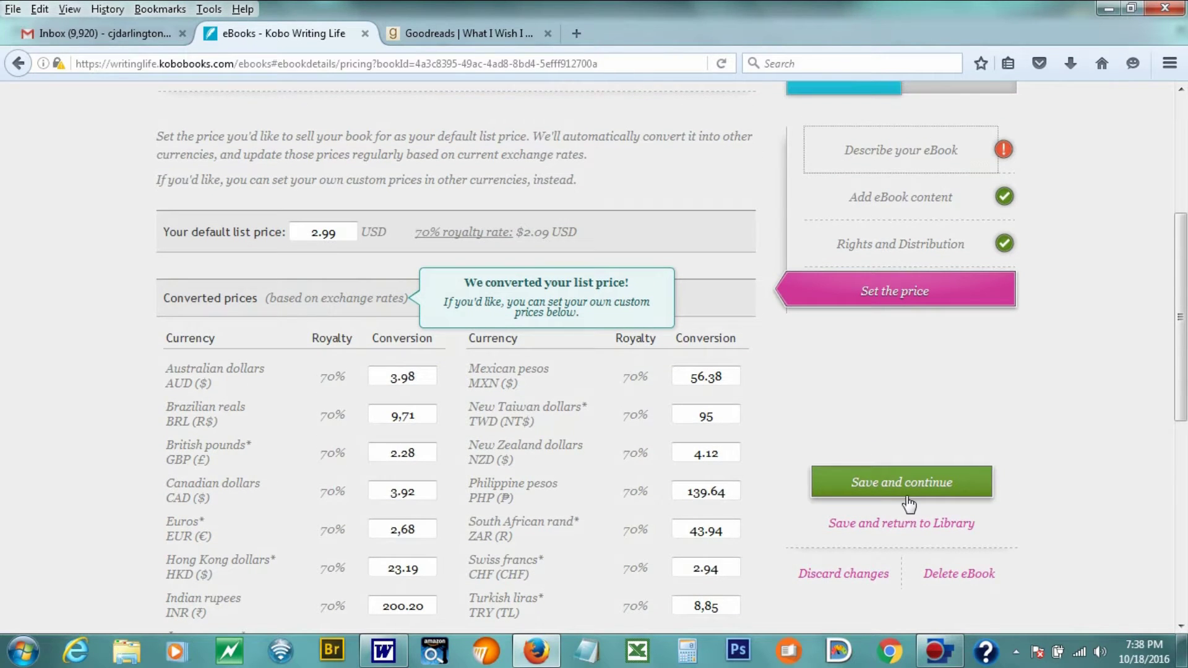
- Save the pricing settings and continue to the next step
click(907, 486)
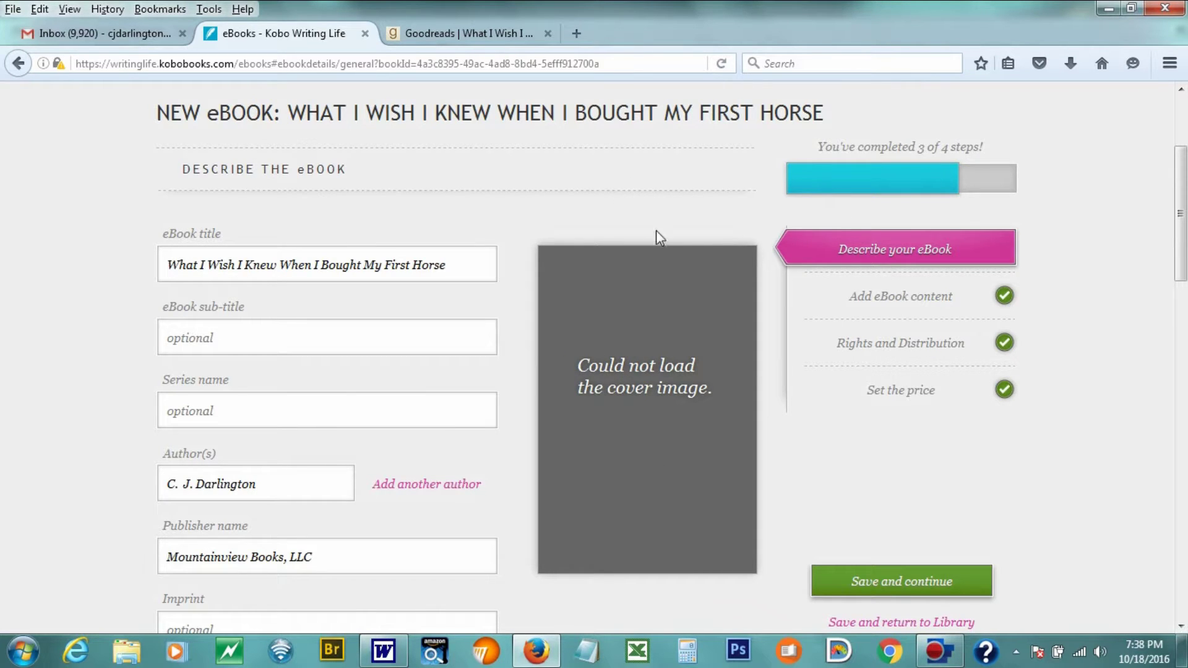
scroll(632, 267, down, 8)
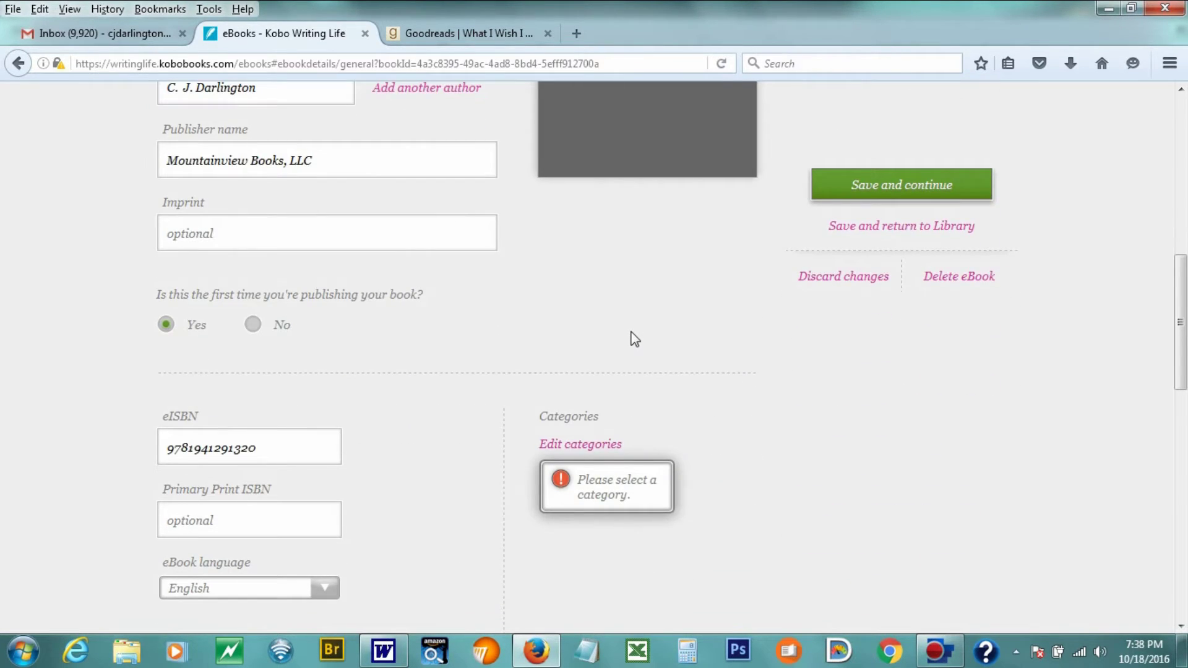
scroll(636, 339, down, 2)
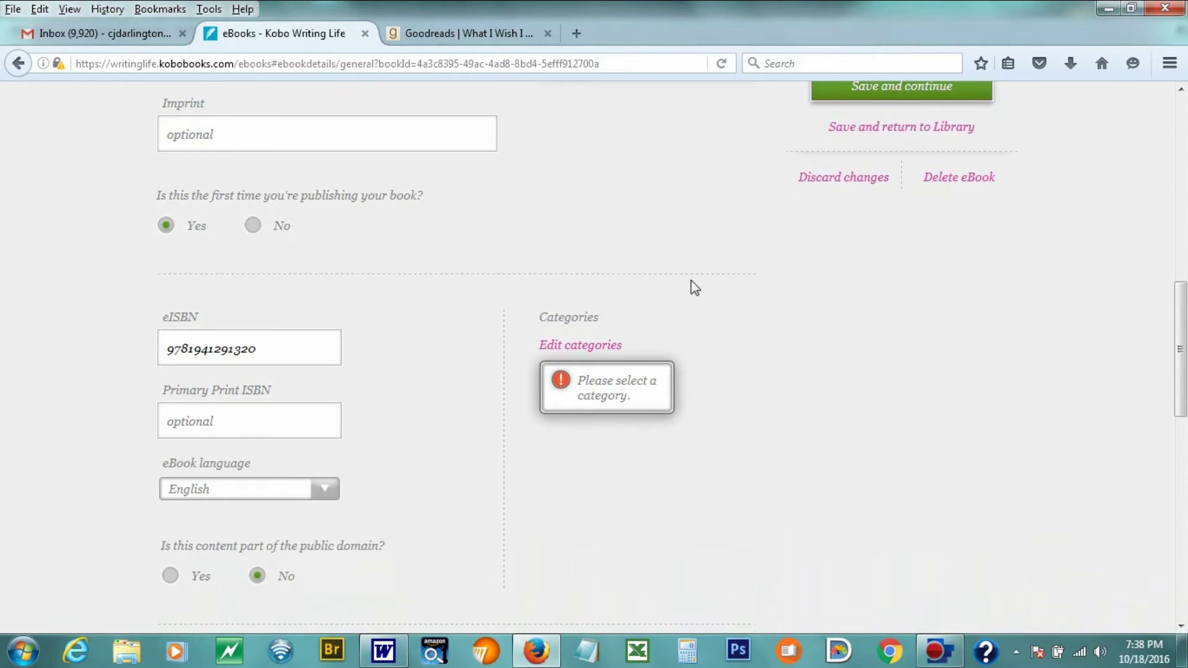
- Choose Nonfiction | Science & Nature | Pets | Horses as the eBook's first category
click(576, 349)
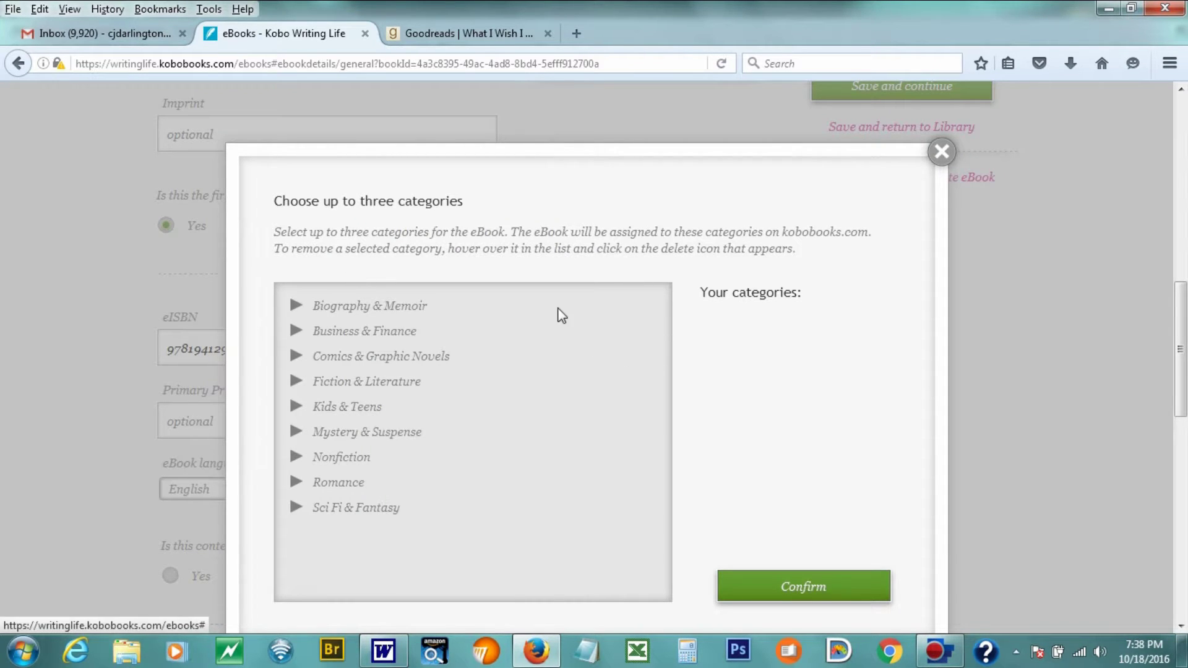
scroll(766, 297, down, 1)
scroll(766, 297, down, 3)
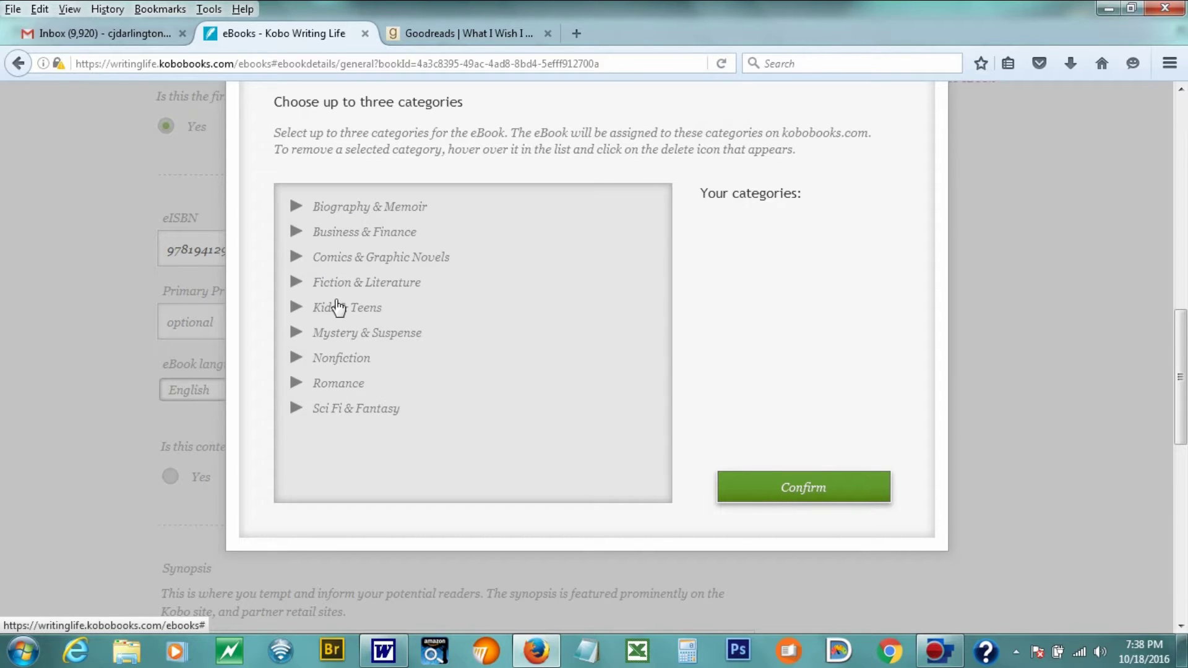
click(336, 365)
scroll(548, 336, down, 1)
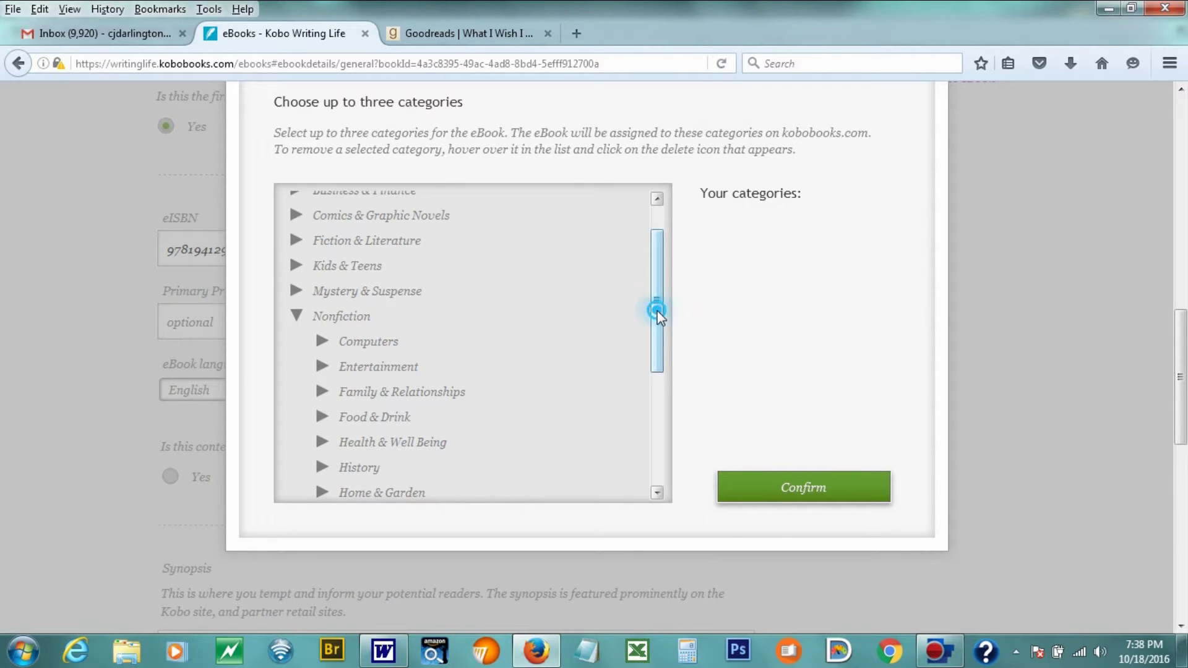
drag(658, 311, 674, 364)
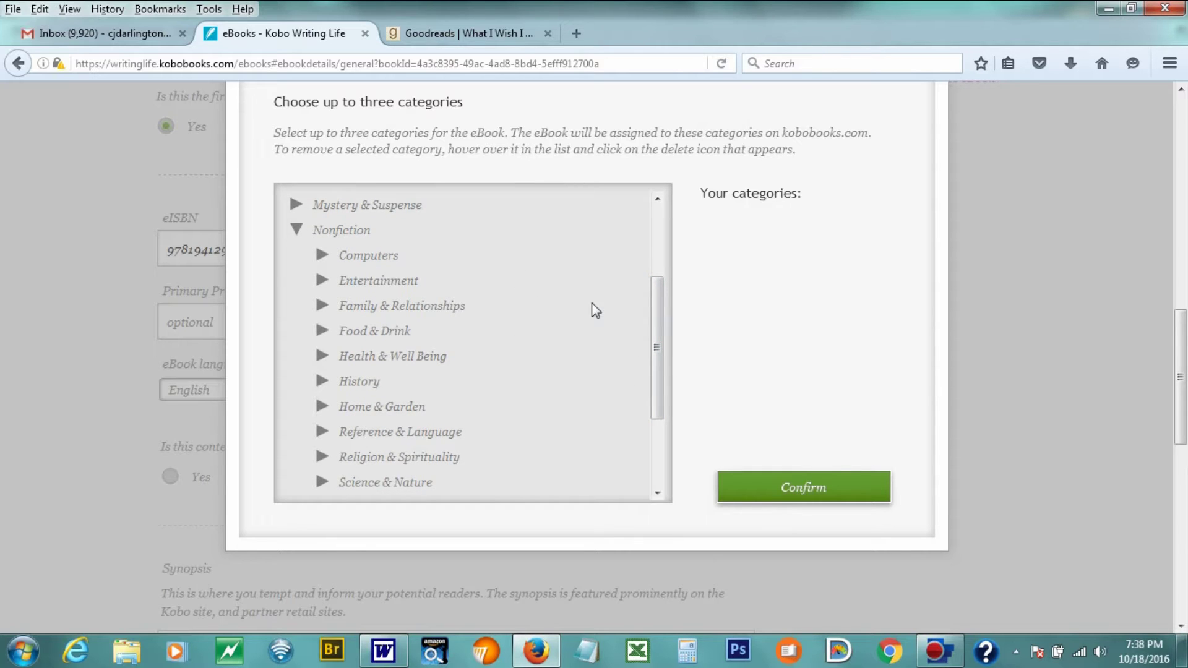
scroll(510, 441, down, 1)
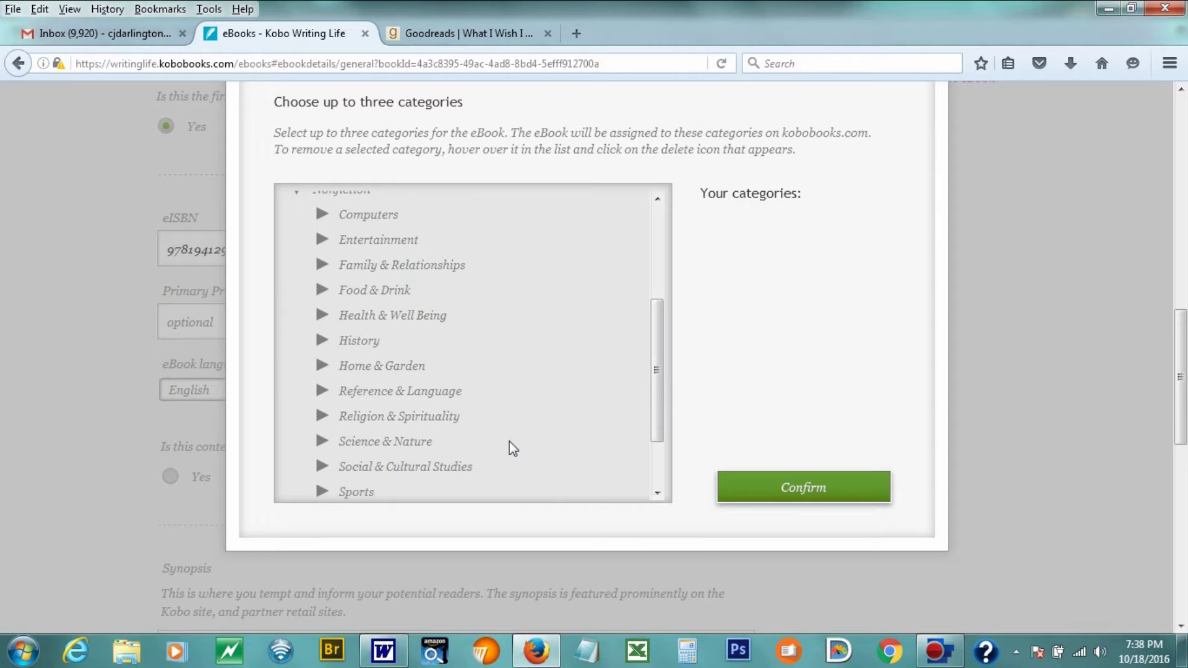
scroll(506, 433, down, 2)
scroll(512, 434, down, 1)
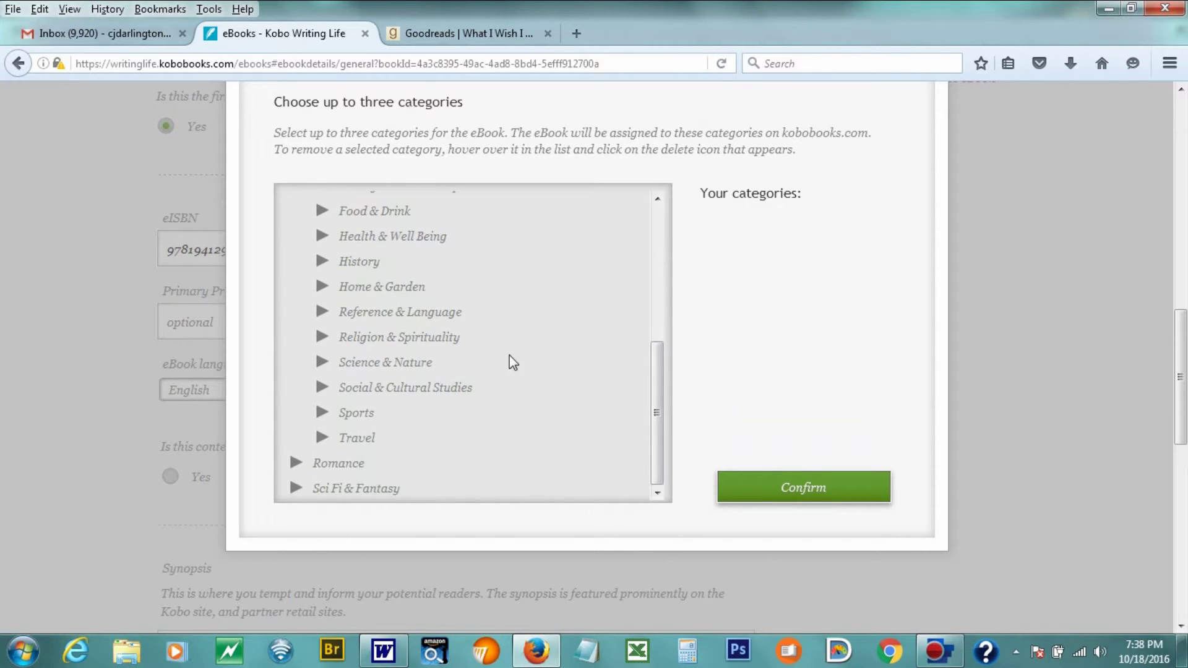
click(365, 365)
scroll(582, 365, down, 1)
scroll(604, 353, down, 1)
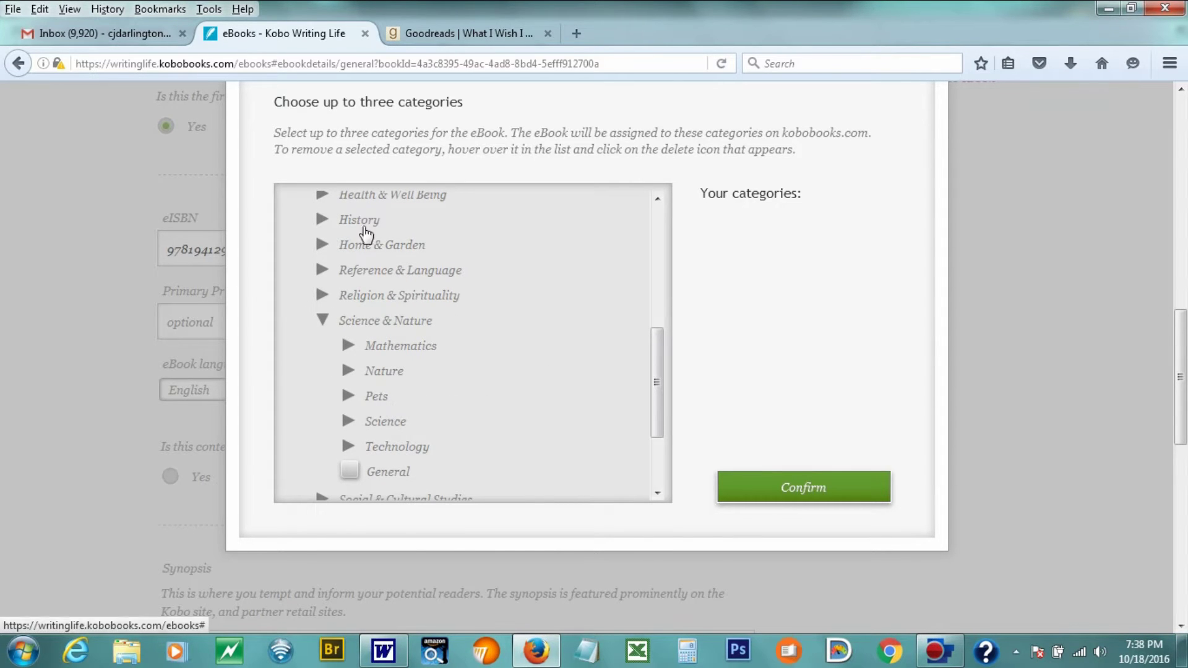
click(377, 398)
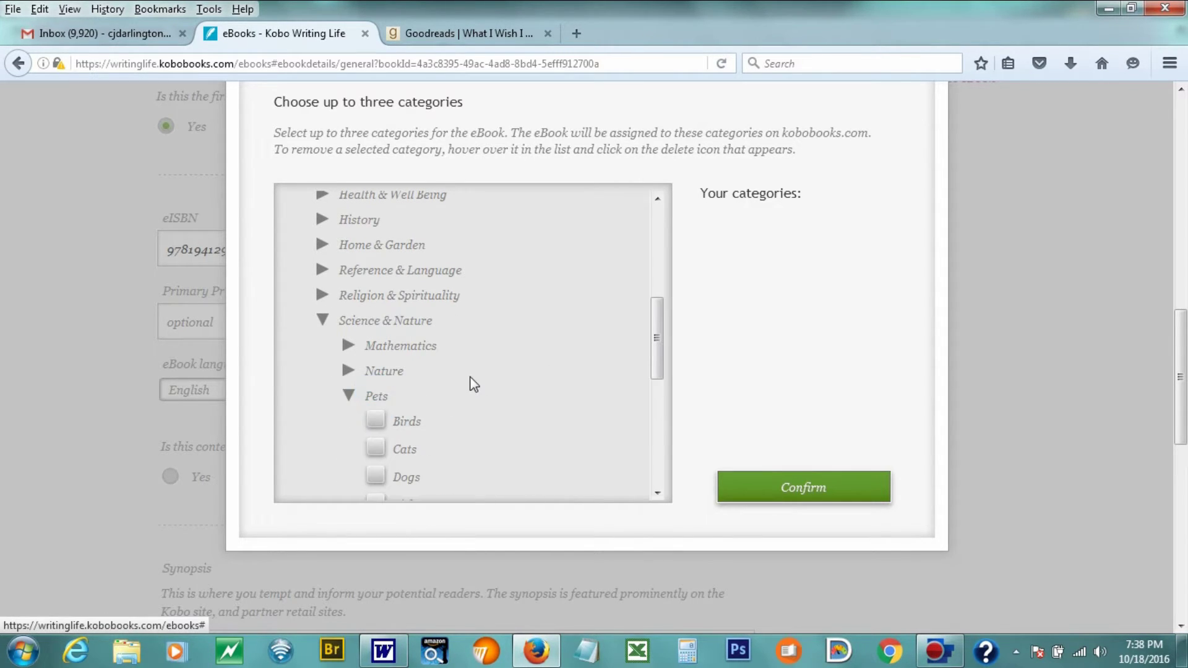
scroll(471, 377, down, 3)
click(375, 450)
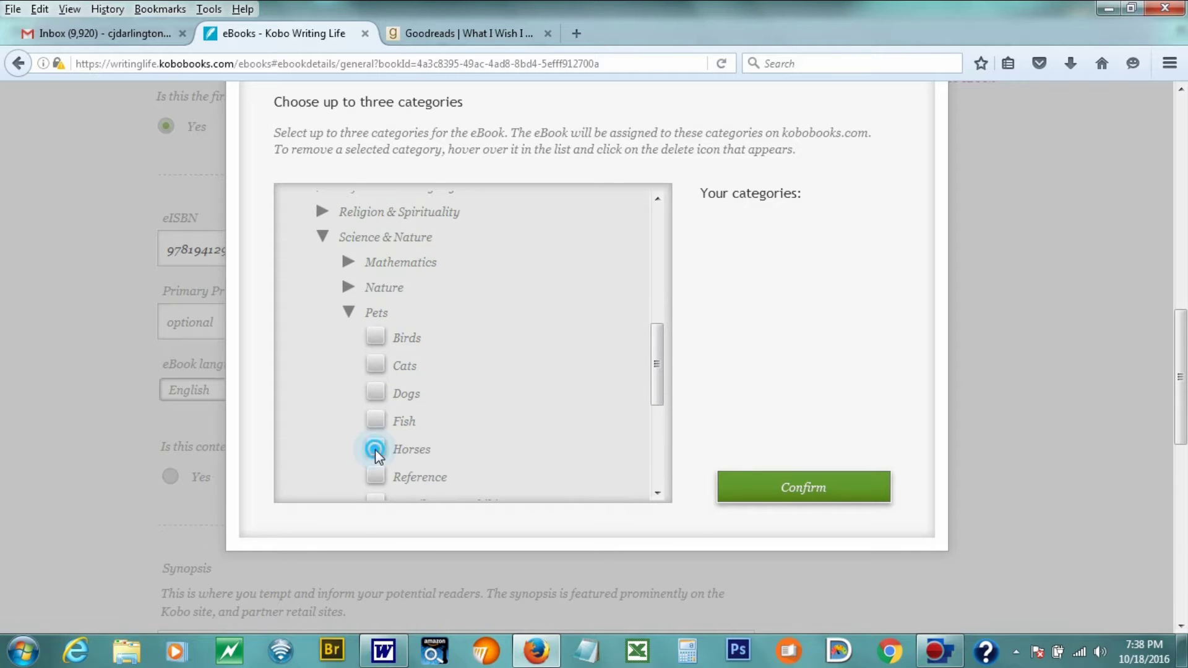
- Tick Nonfiction | Sports | Horse Sports | Equestrian as an additional category
scroll(495, 414, down, 1)
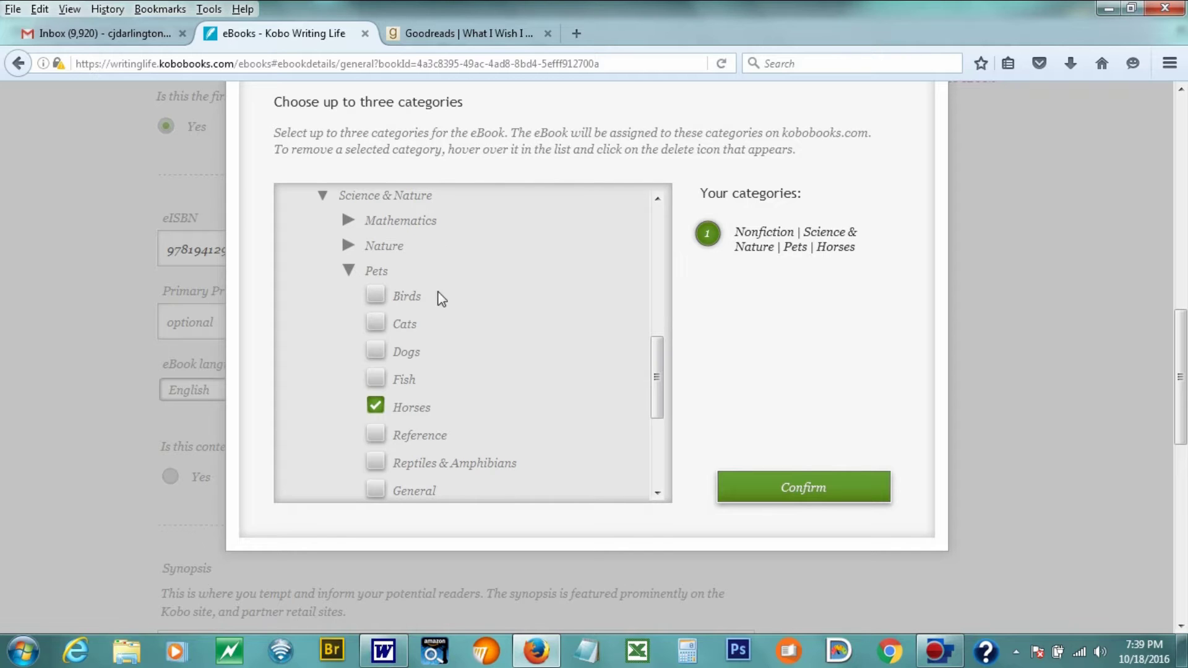
scroll(492, 448, down, 1)
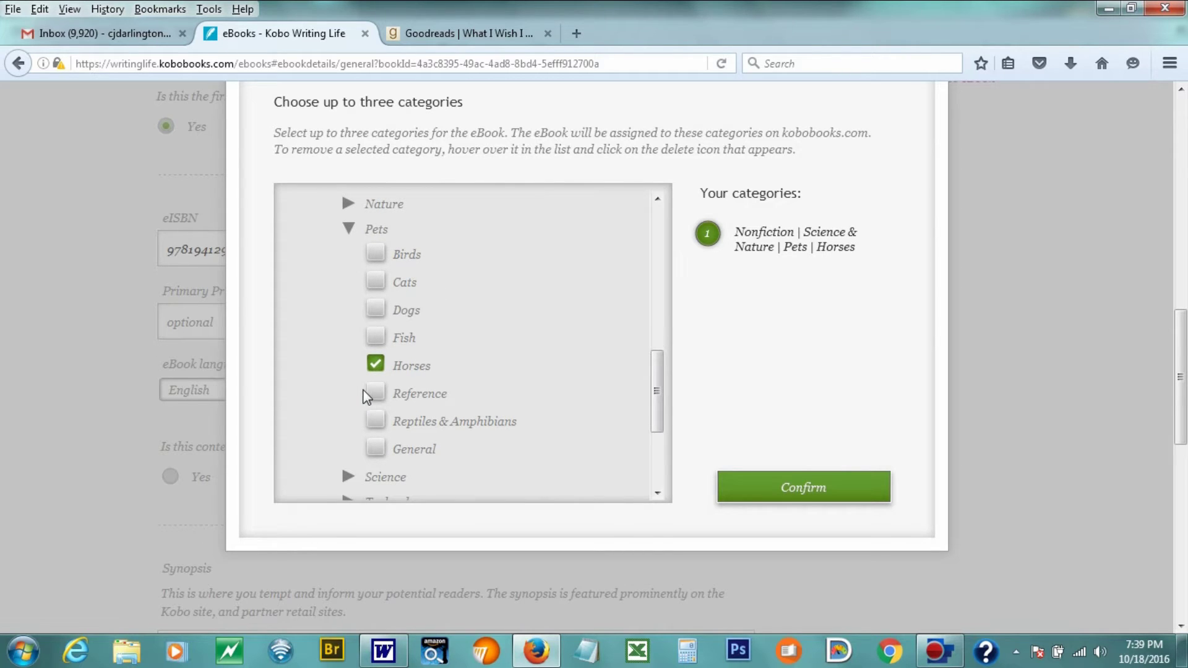
scroll(494, 398, down, 2)
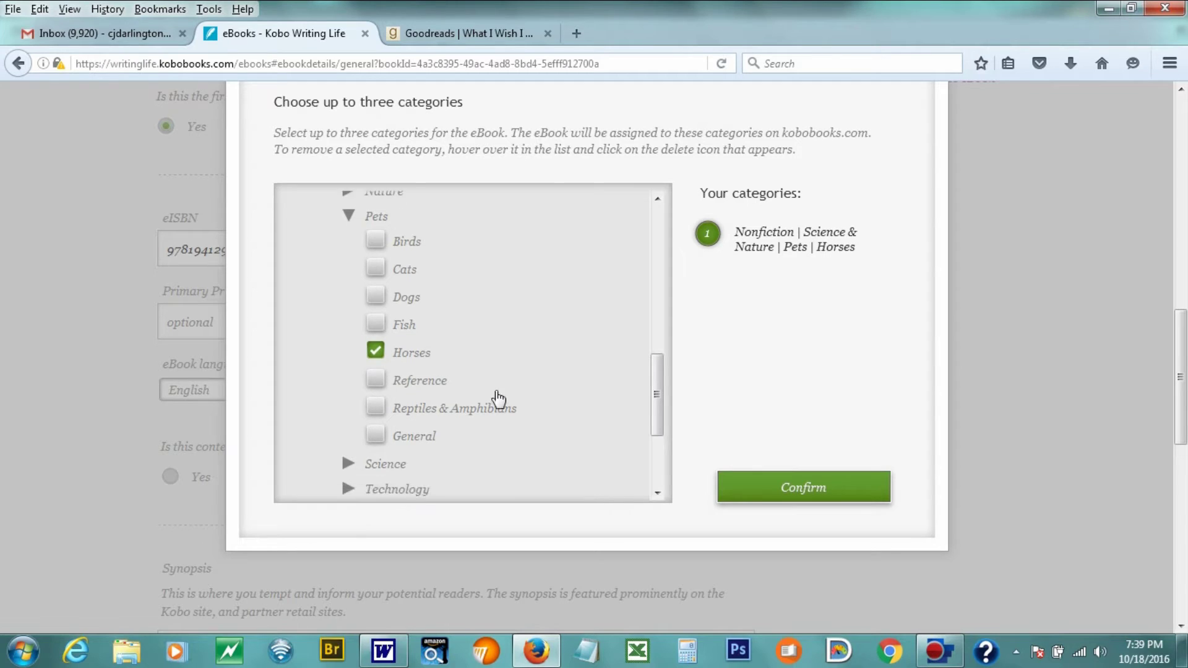
scroll(572, 398, down, 3)
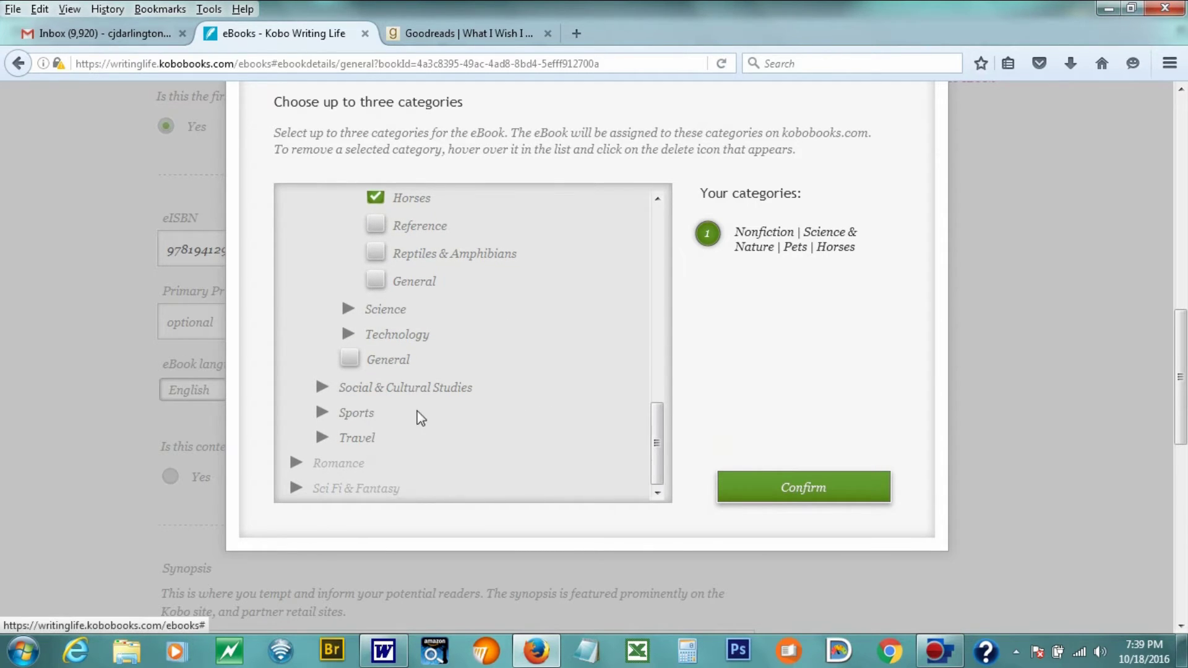
click(354, 415)
scroll(499, 413, down, 5)
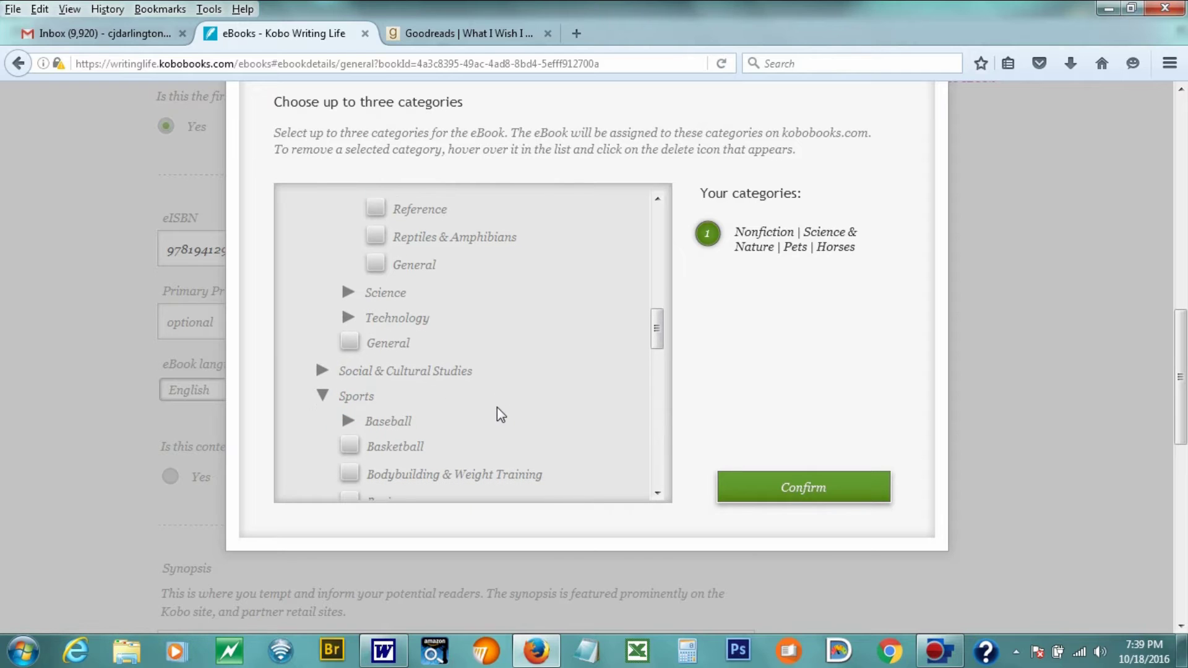
scroll(500, 416, down, 5)
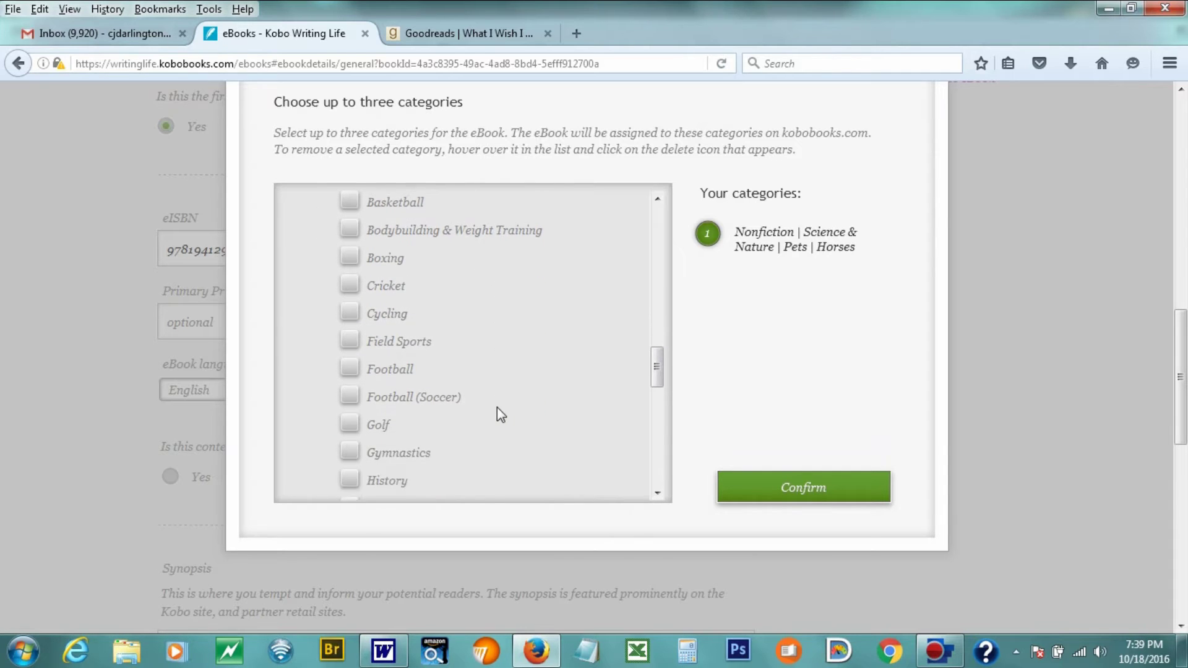
scroll(499, 414, down, 2)
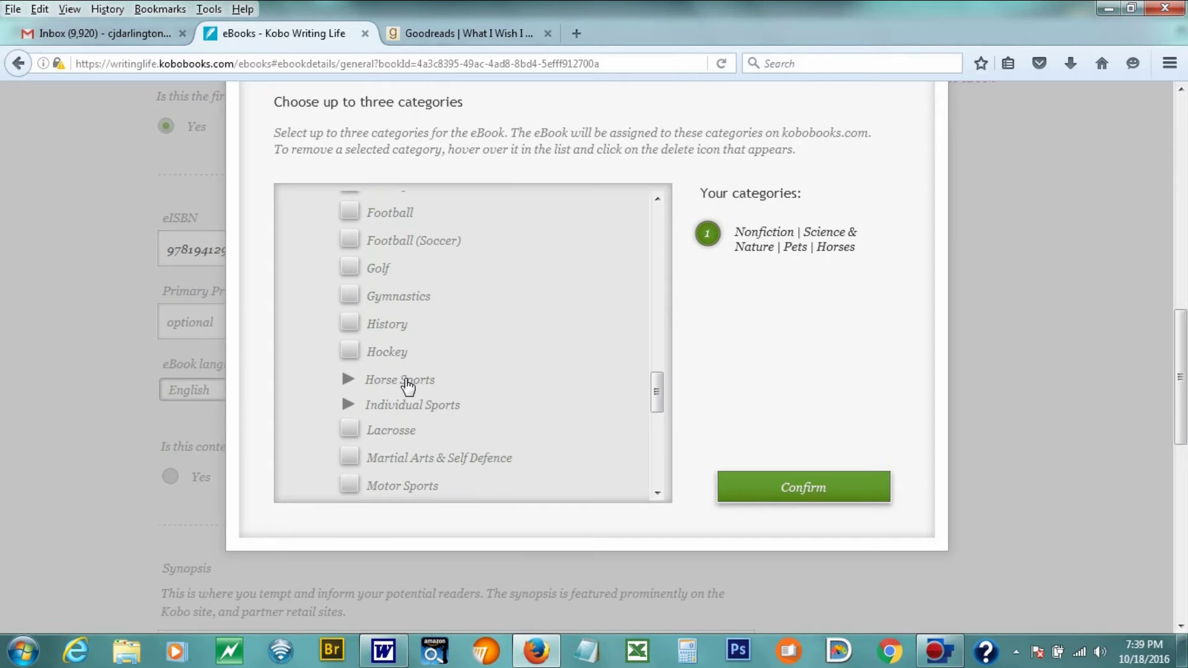
click(404, 381)
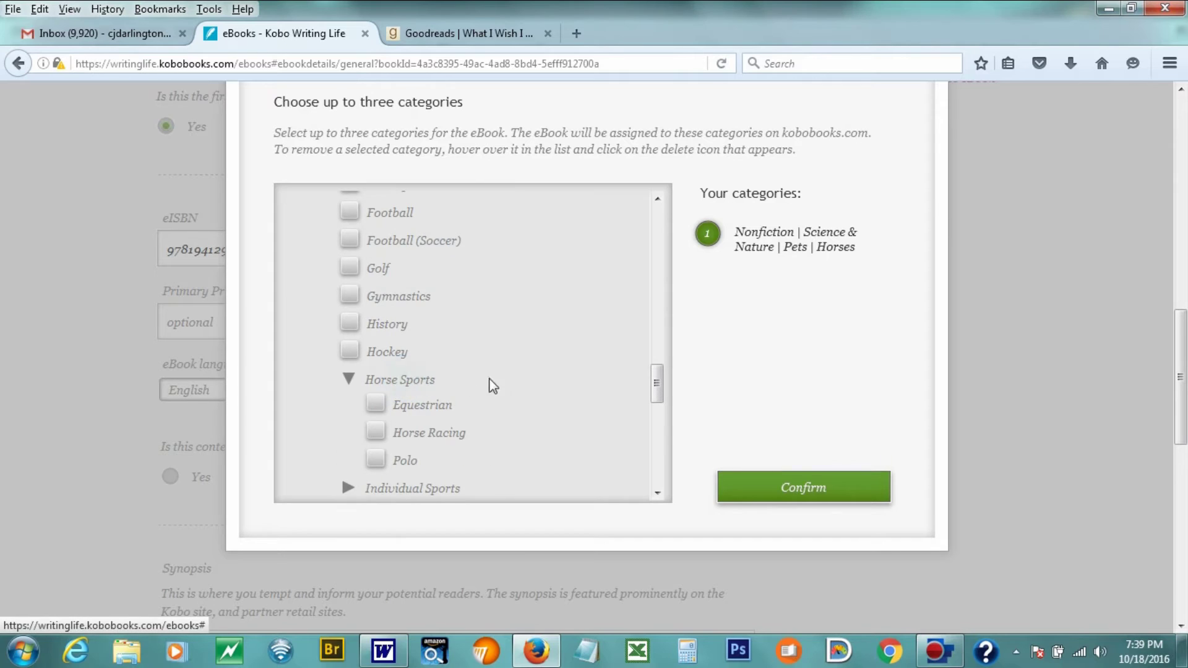
click(376, 406)
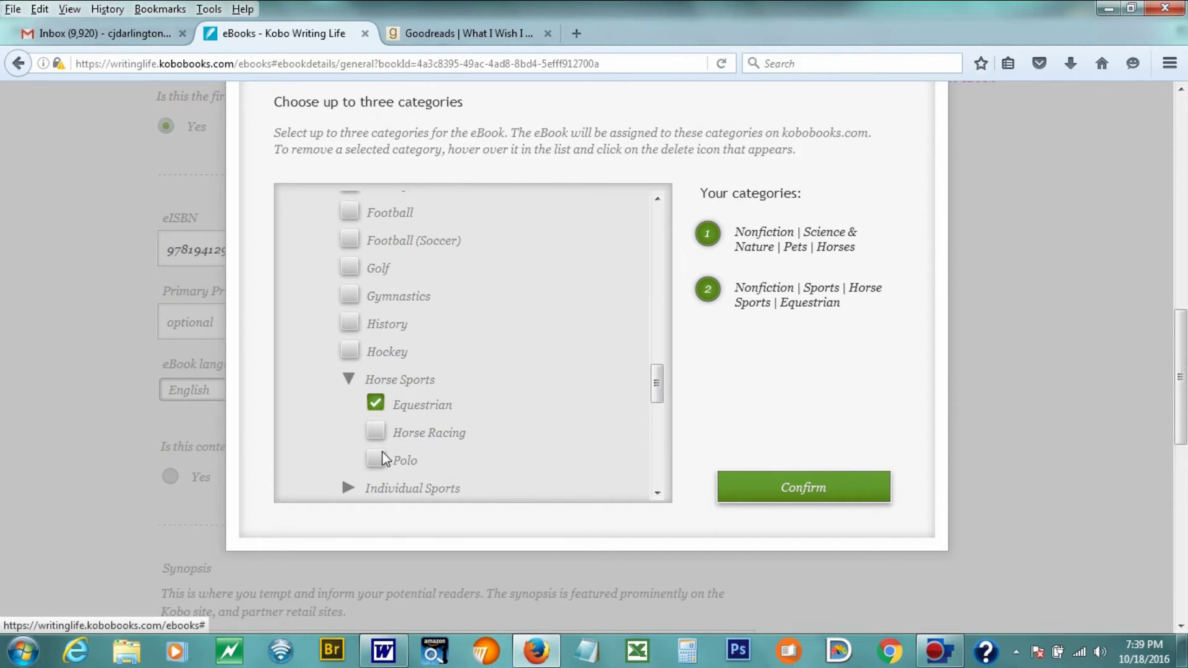
scroll(504, 413, down, 1)
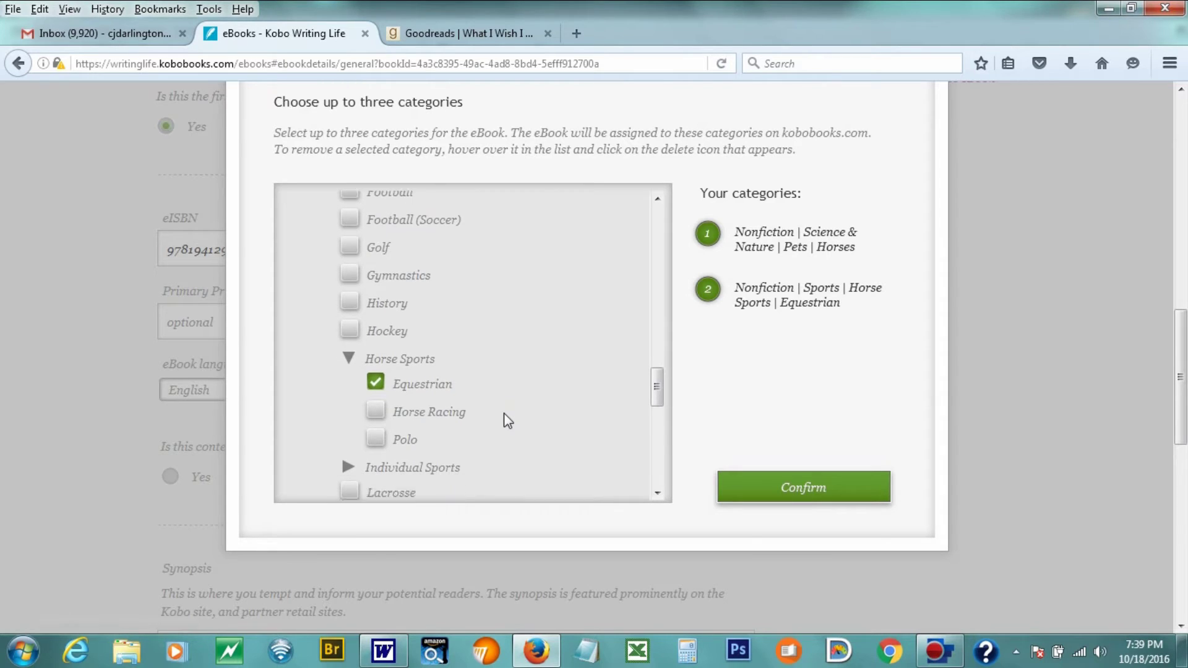
scroll(504, 413, down, 5)
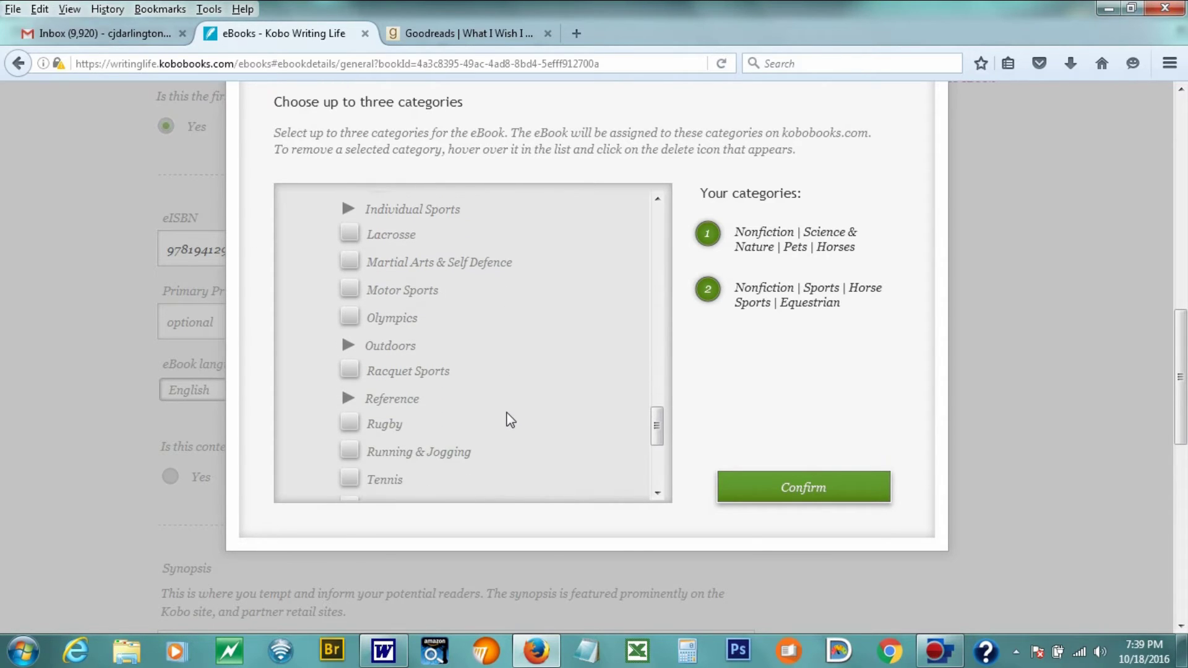
scroll(510, 421, down, 5)
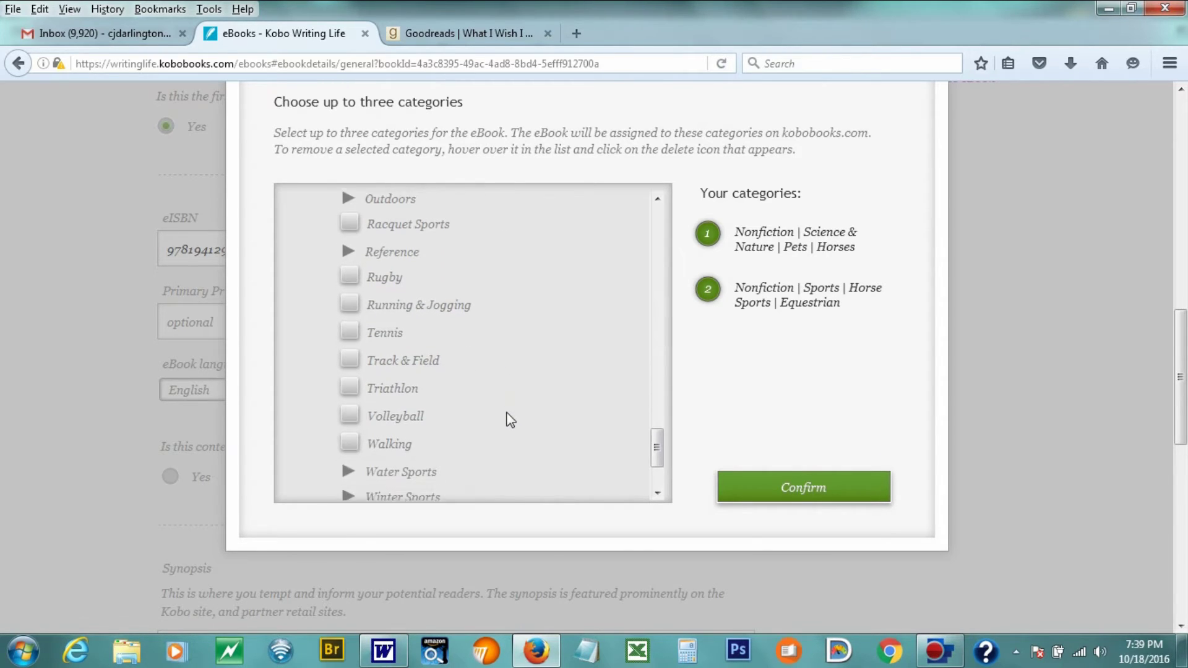
scroll(510, 420, down, 3)
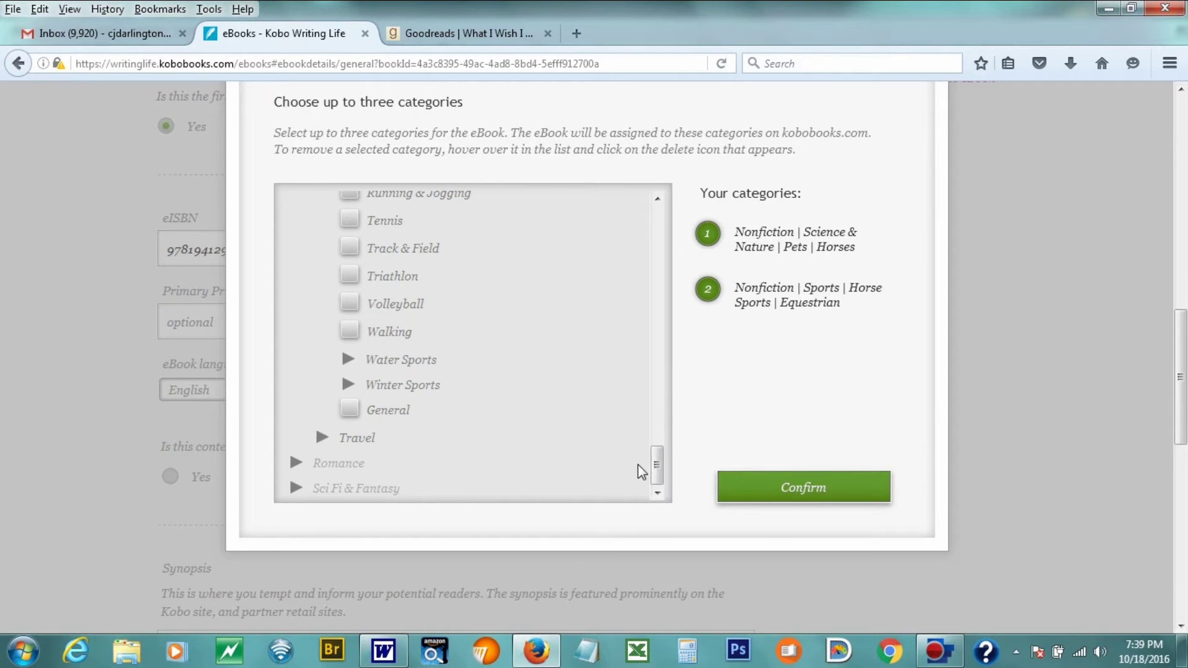
- Tick Nonfiction | Home & Garden | Pets | Horses as the third category and confirm all three
drag(659, 461, 661, 311)
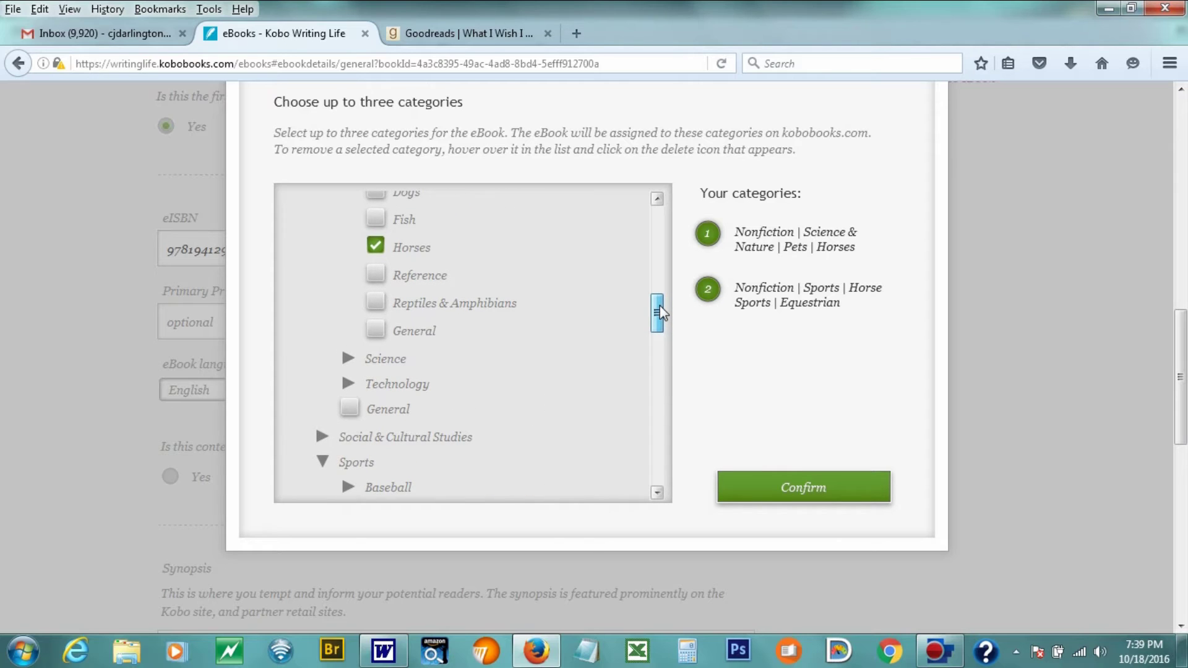
drag(660, 305, 659, 261)
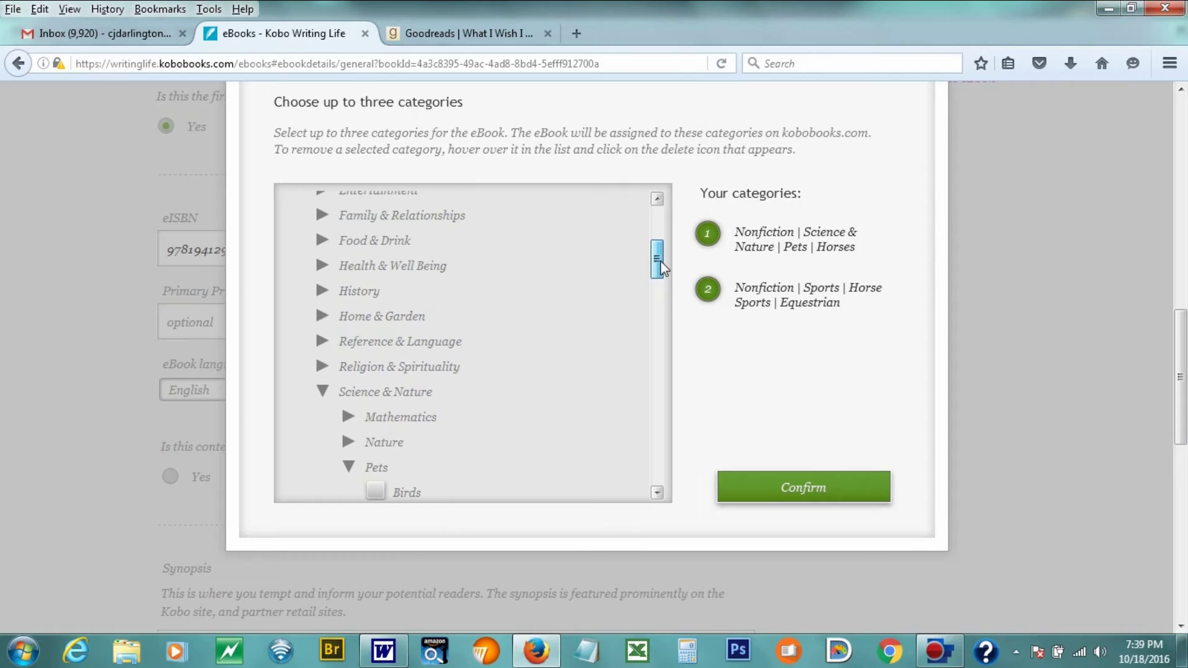
click(399, 318)
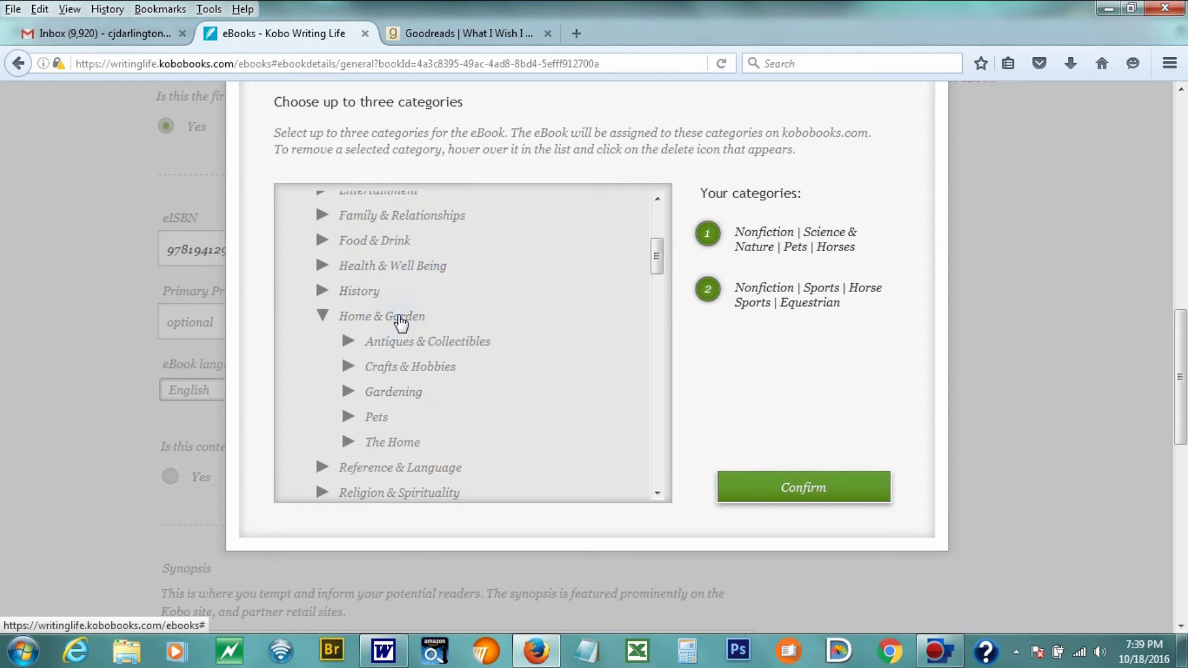
click(374, 418)
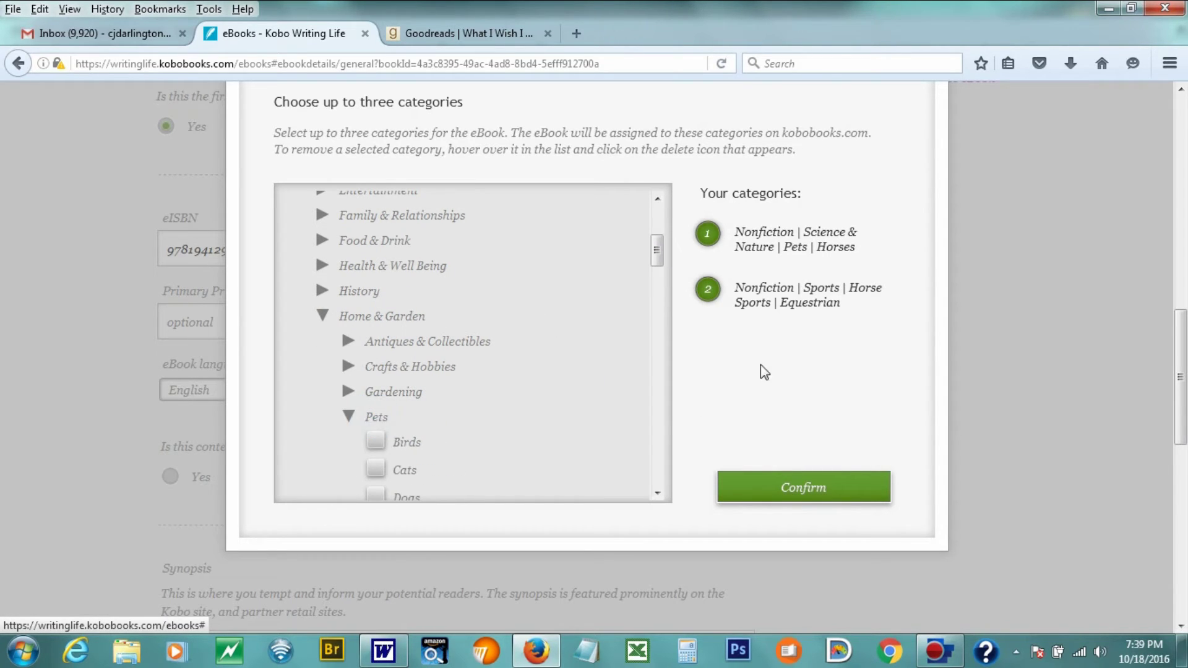
scroll(534, 392, down, 1)
scroll(539, 392, down, 2)
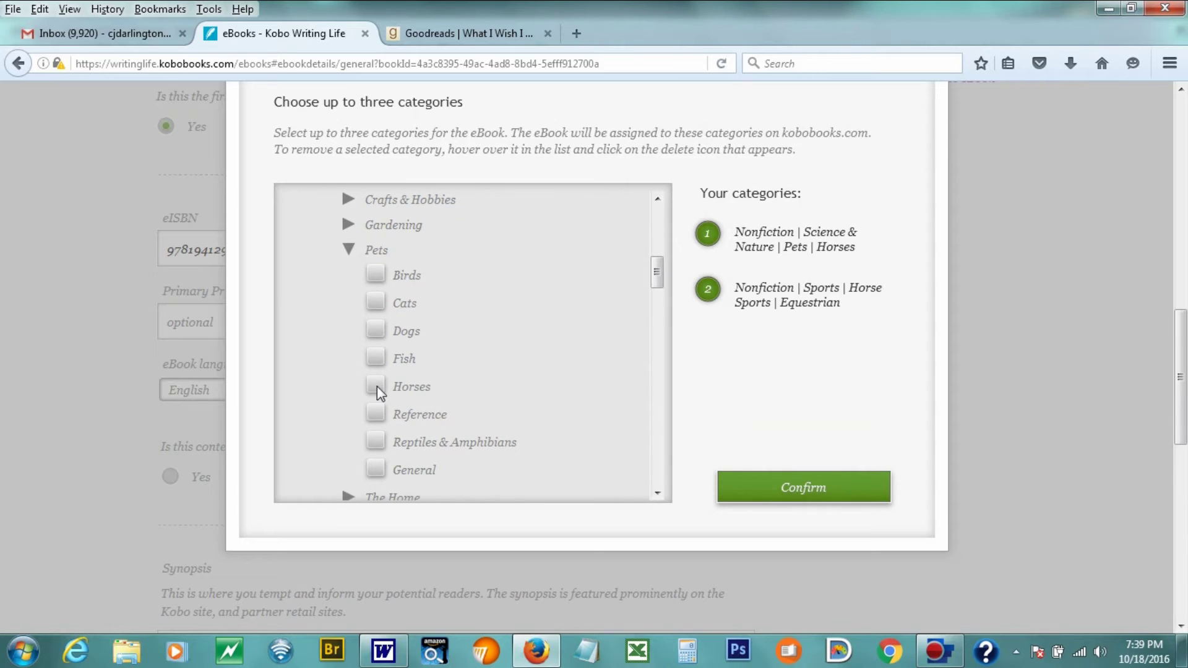
click(376, 385)
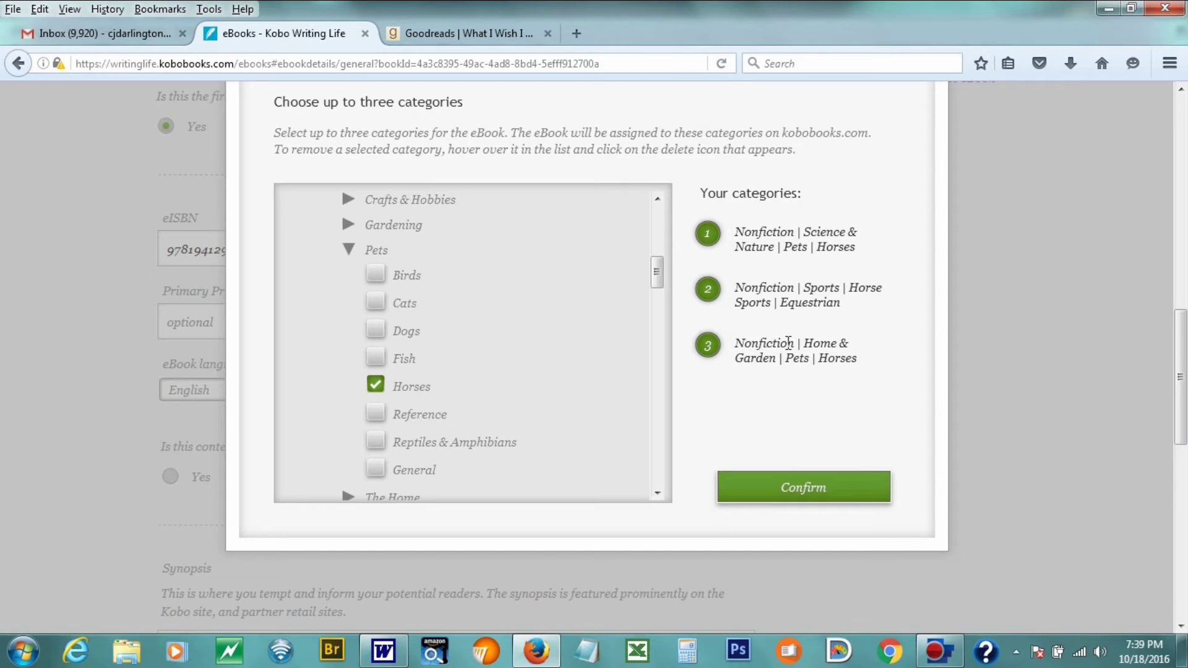
click(806, 492)
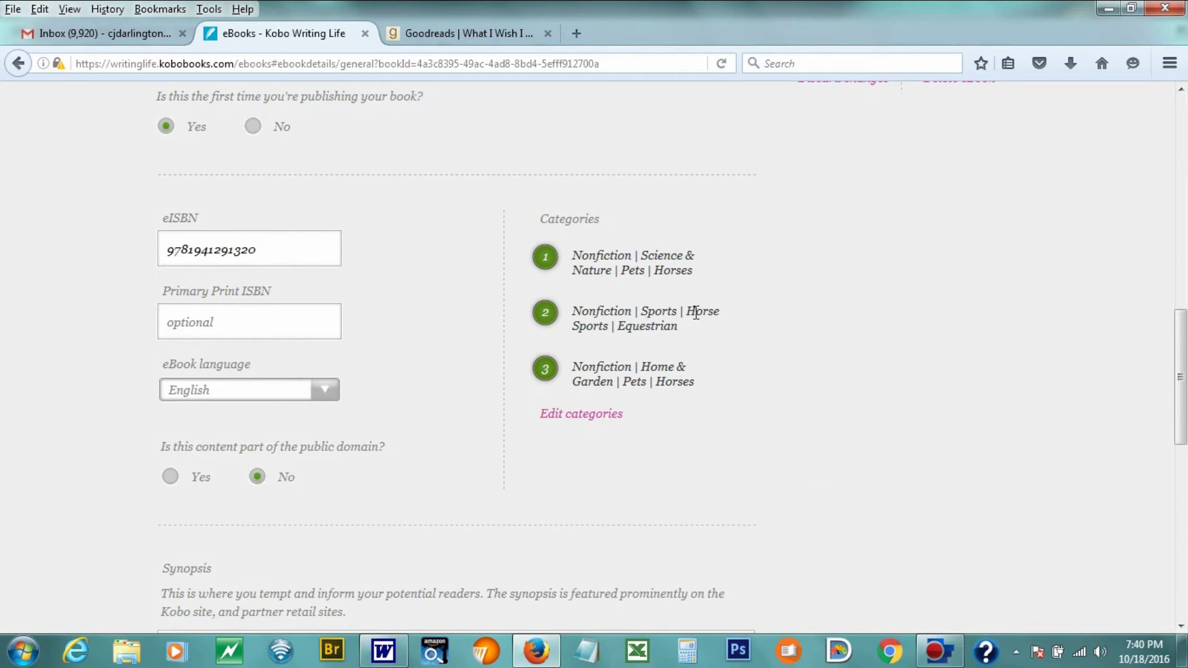
- Upload the image first-horse-cover-final-medium as the book cover
scroll(734, 340, up, 4)
scroll(737, 342, up, 3)
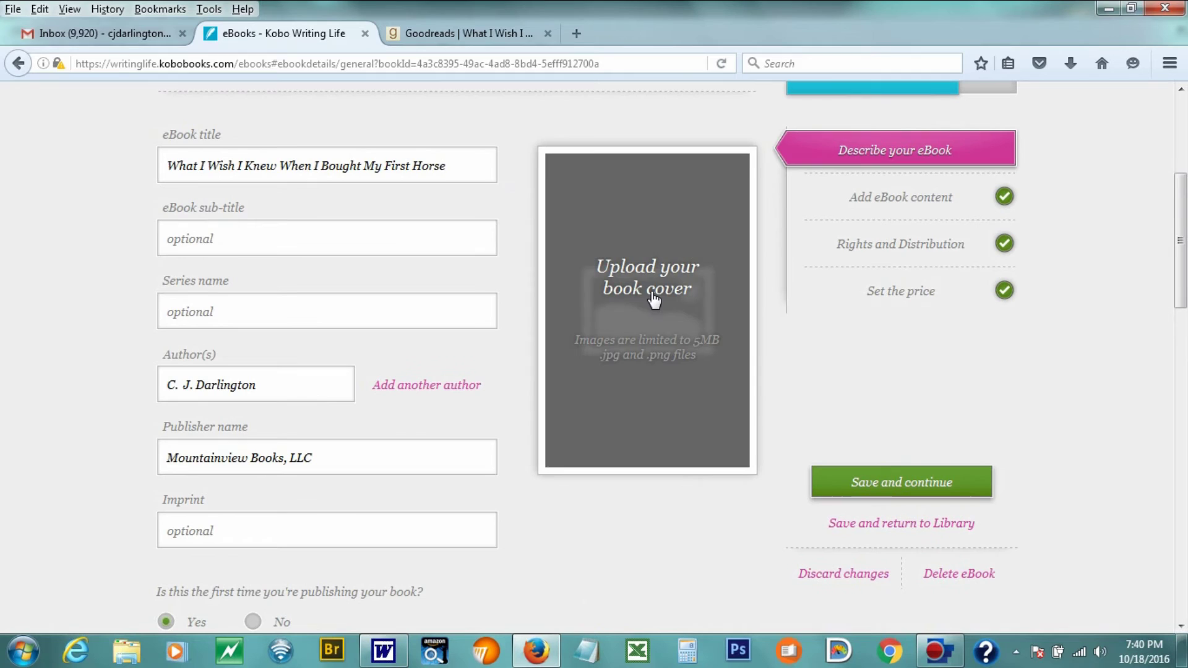
click(651, 291)
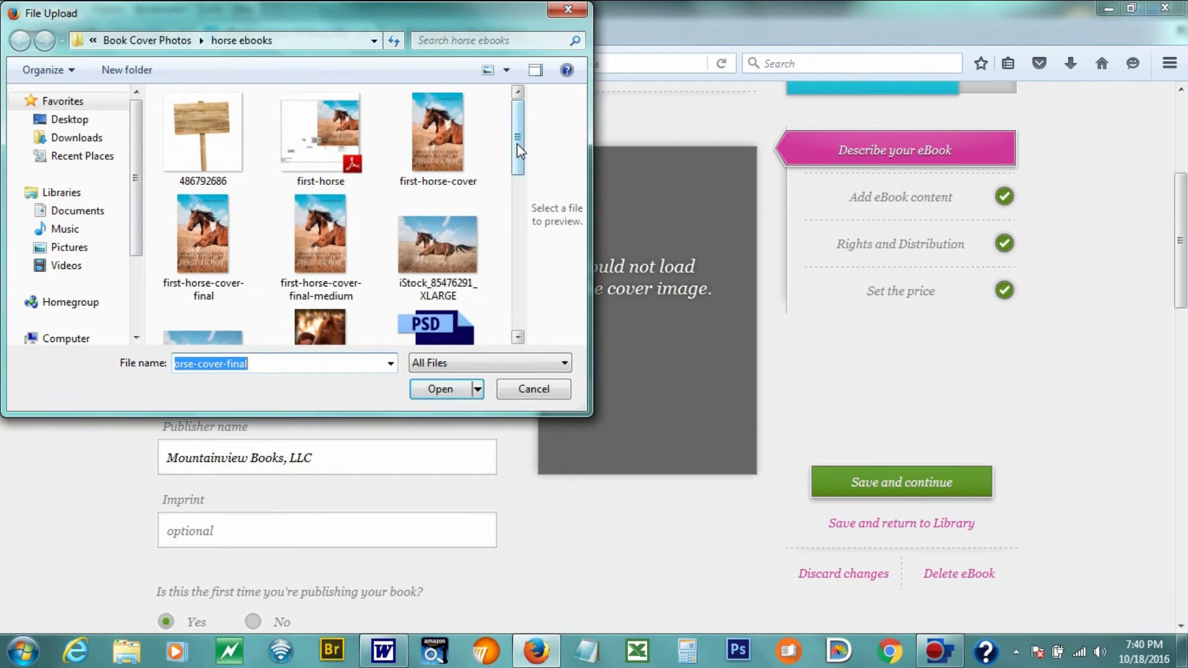
click(306, 243)
double_click(306, 244)
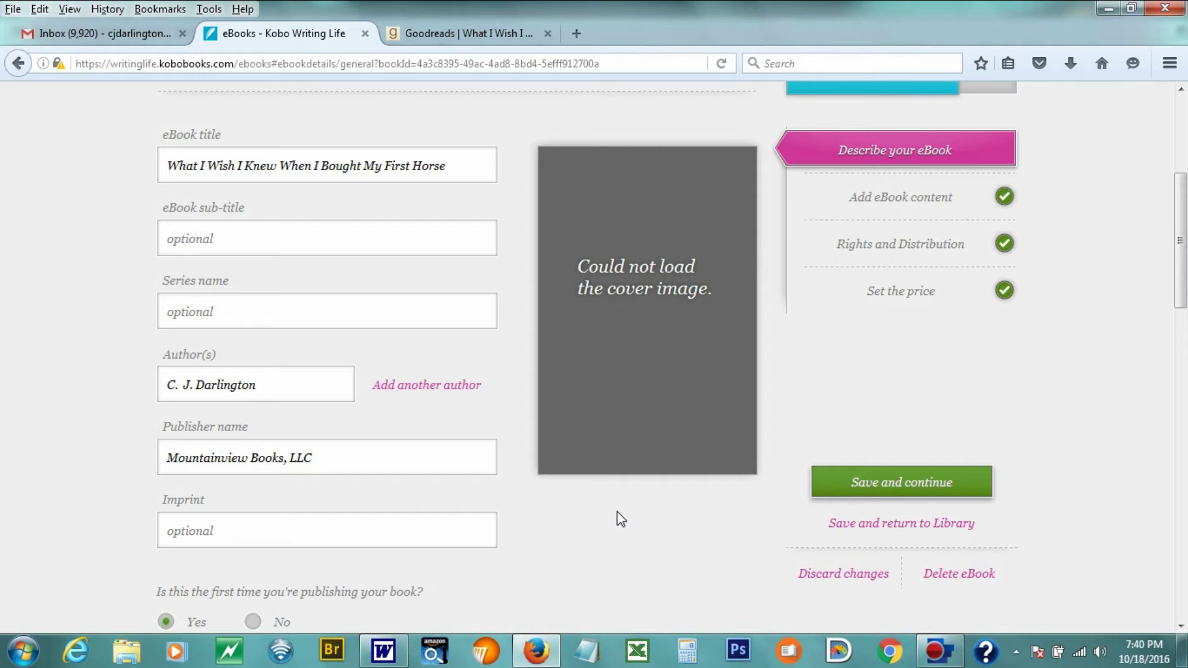
- Save the eBook description, return to Describe your eBook, then go to Publish your eBook
scroll(622, 517, down, 3)
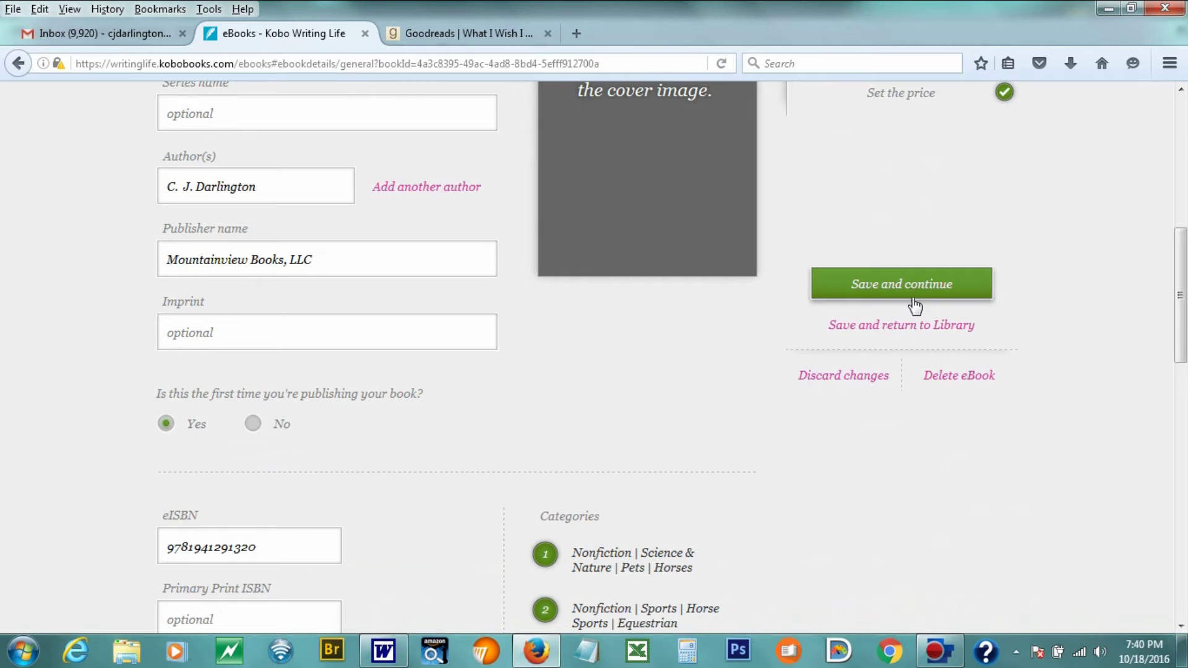
click(915, 303)
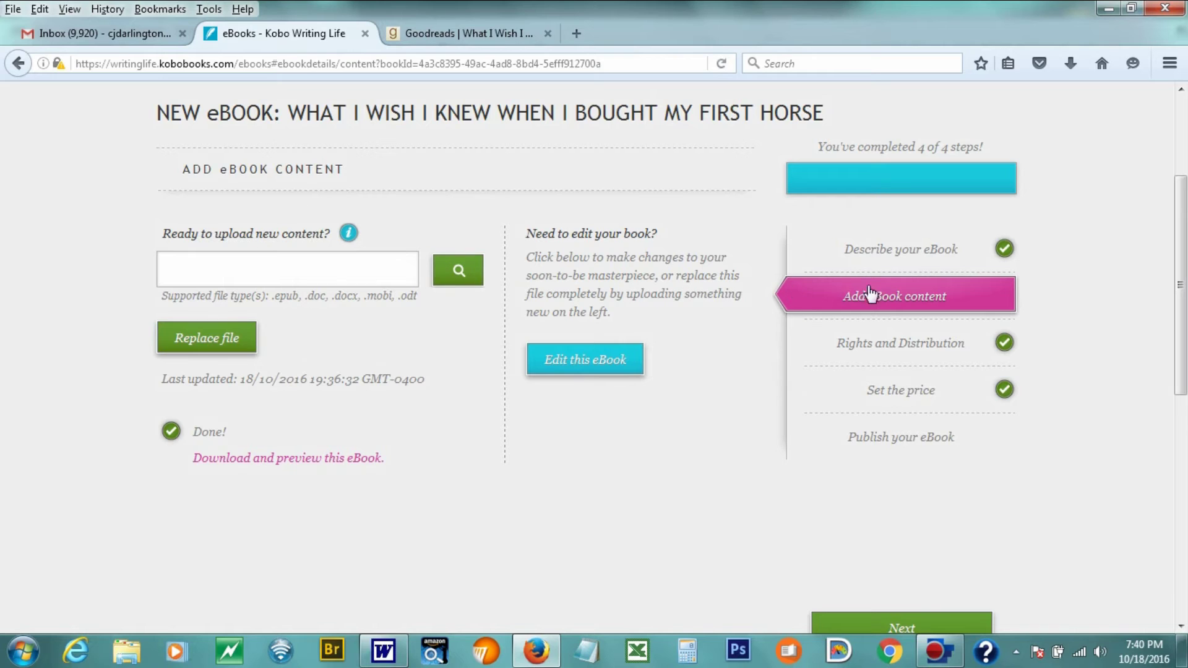
click(936, 254)
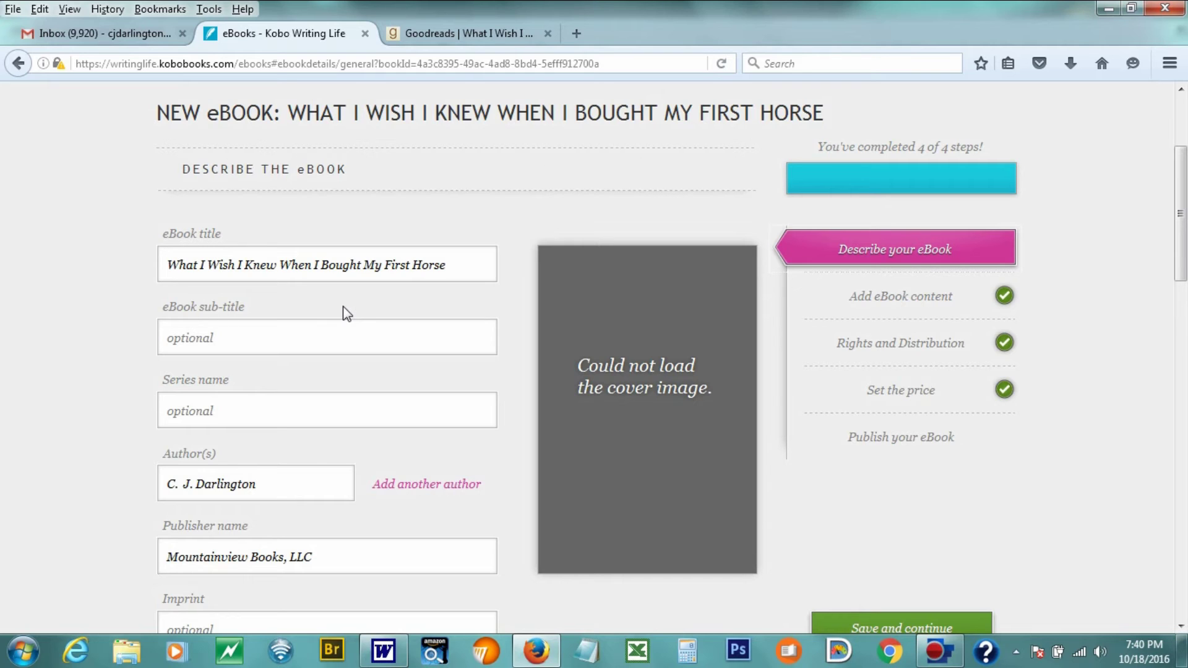
click(908, 437)
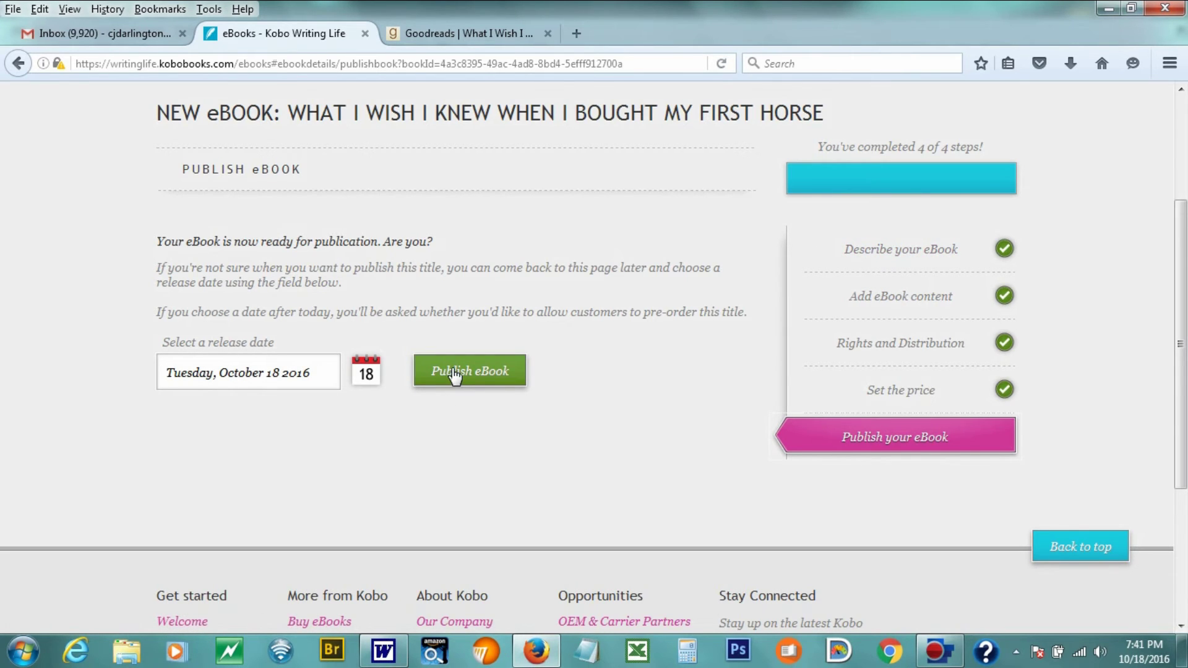
- Publish the eBook and close the 'We'll take it from here!' confirmation
scroll(450, 372, up, 3)
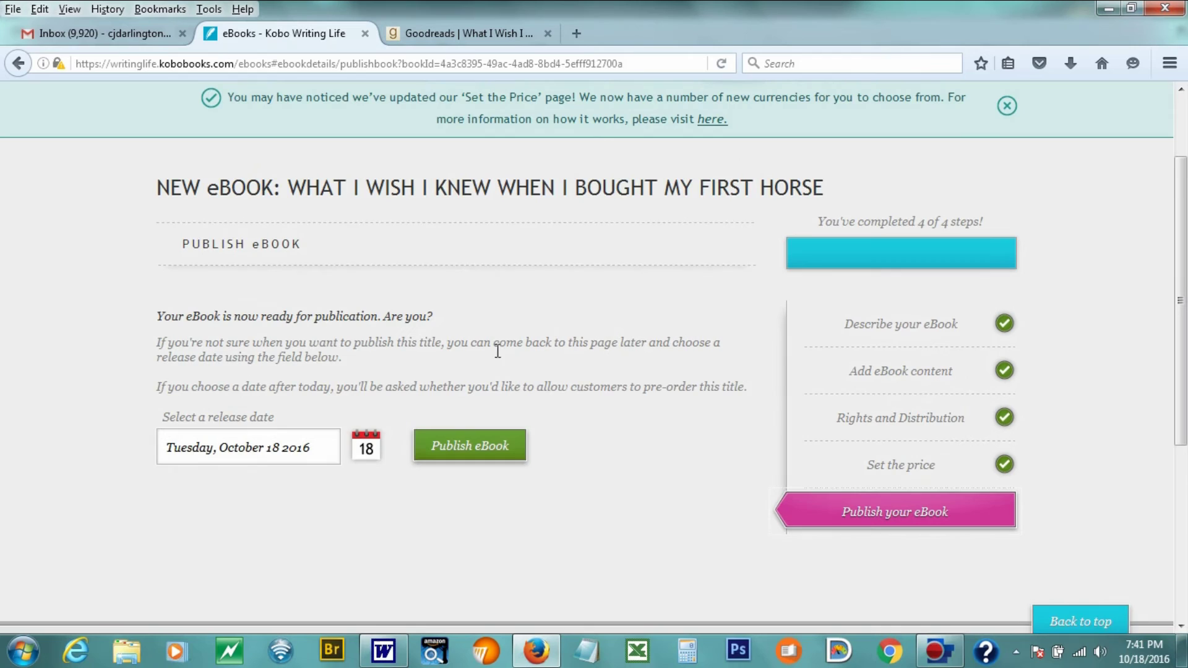
click(475, 466)
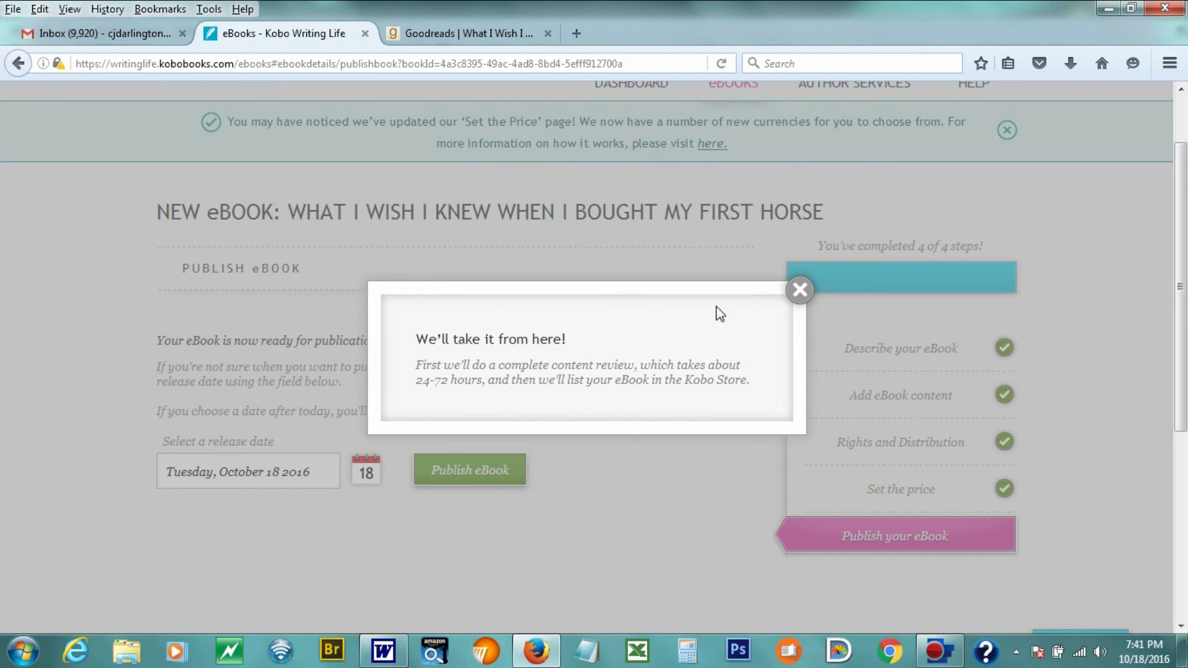
click(799, 290)
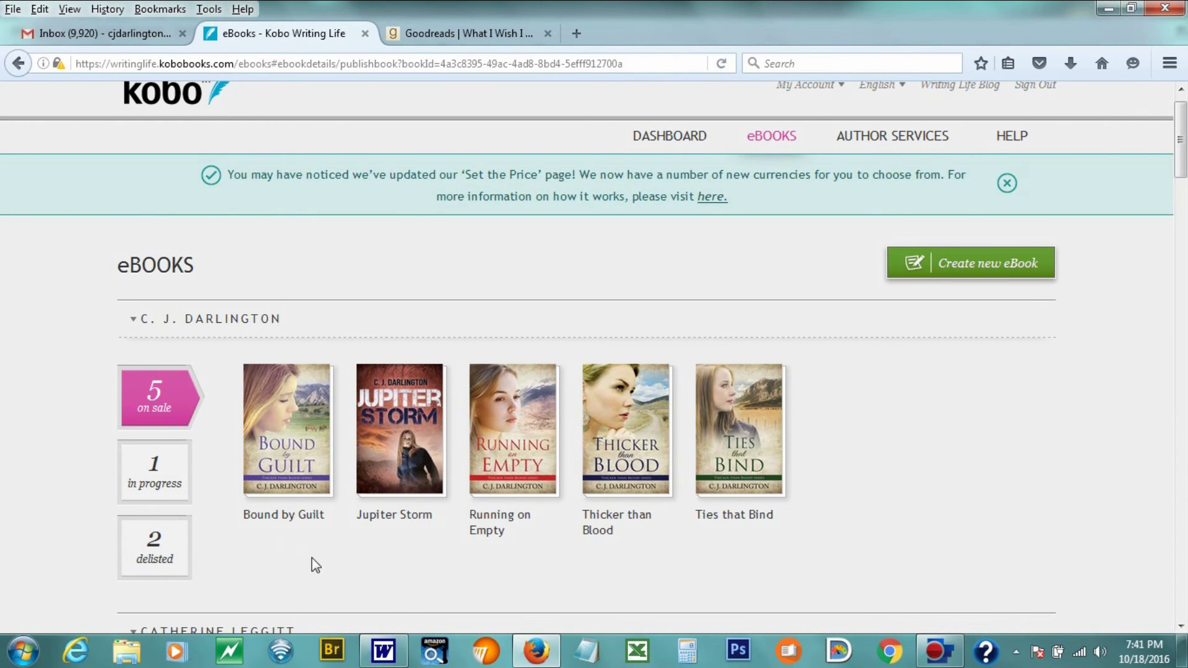
- Filter the eBooks library to the 1 in-progress title, marked Publishing
click(159, 474)
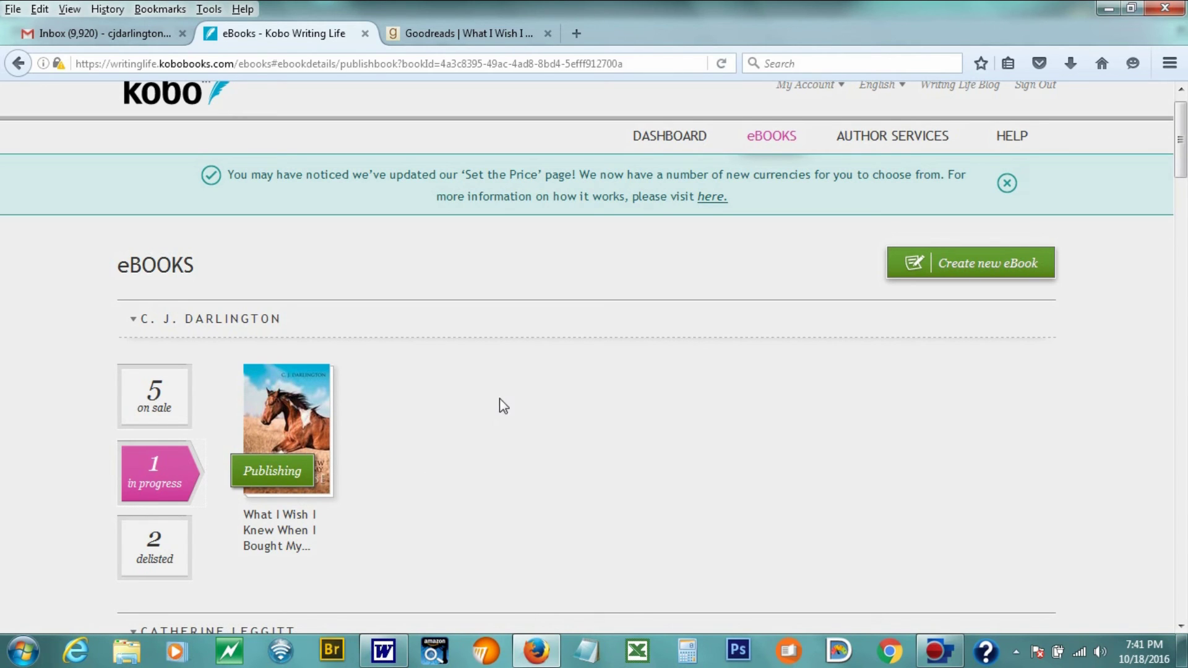
scroll(624, 406, up, 1)
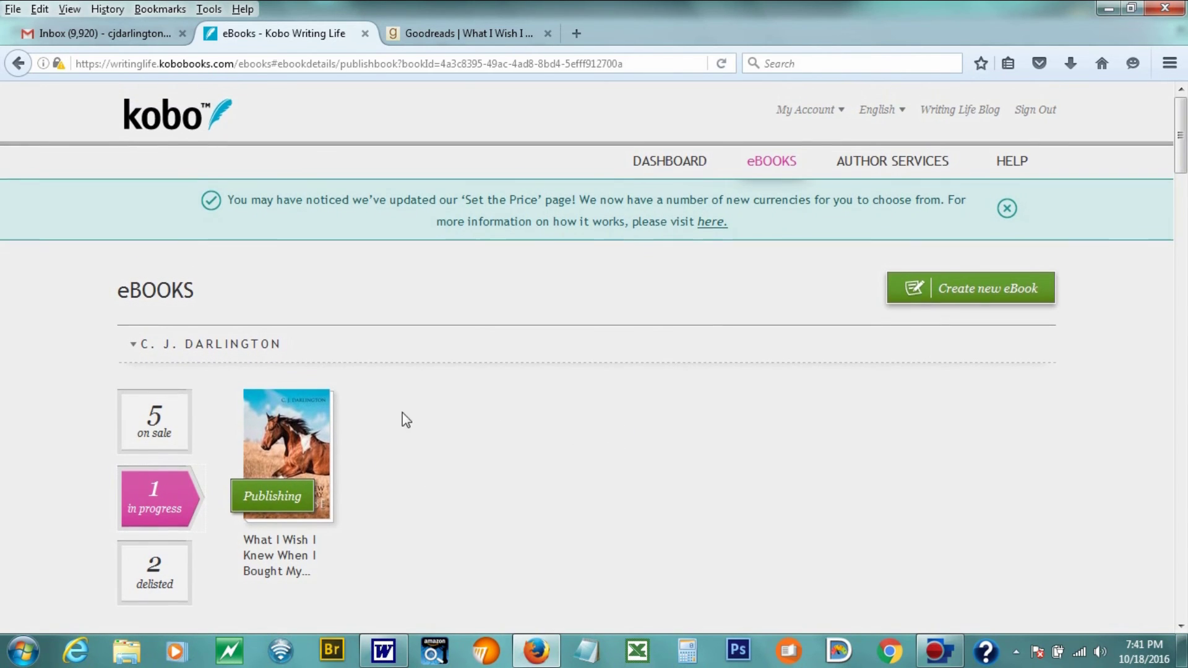